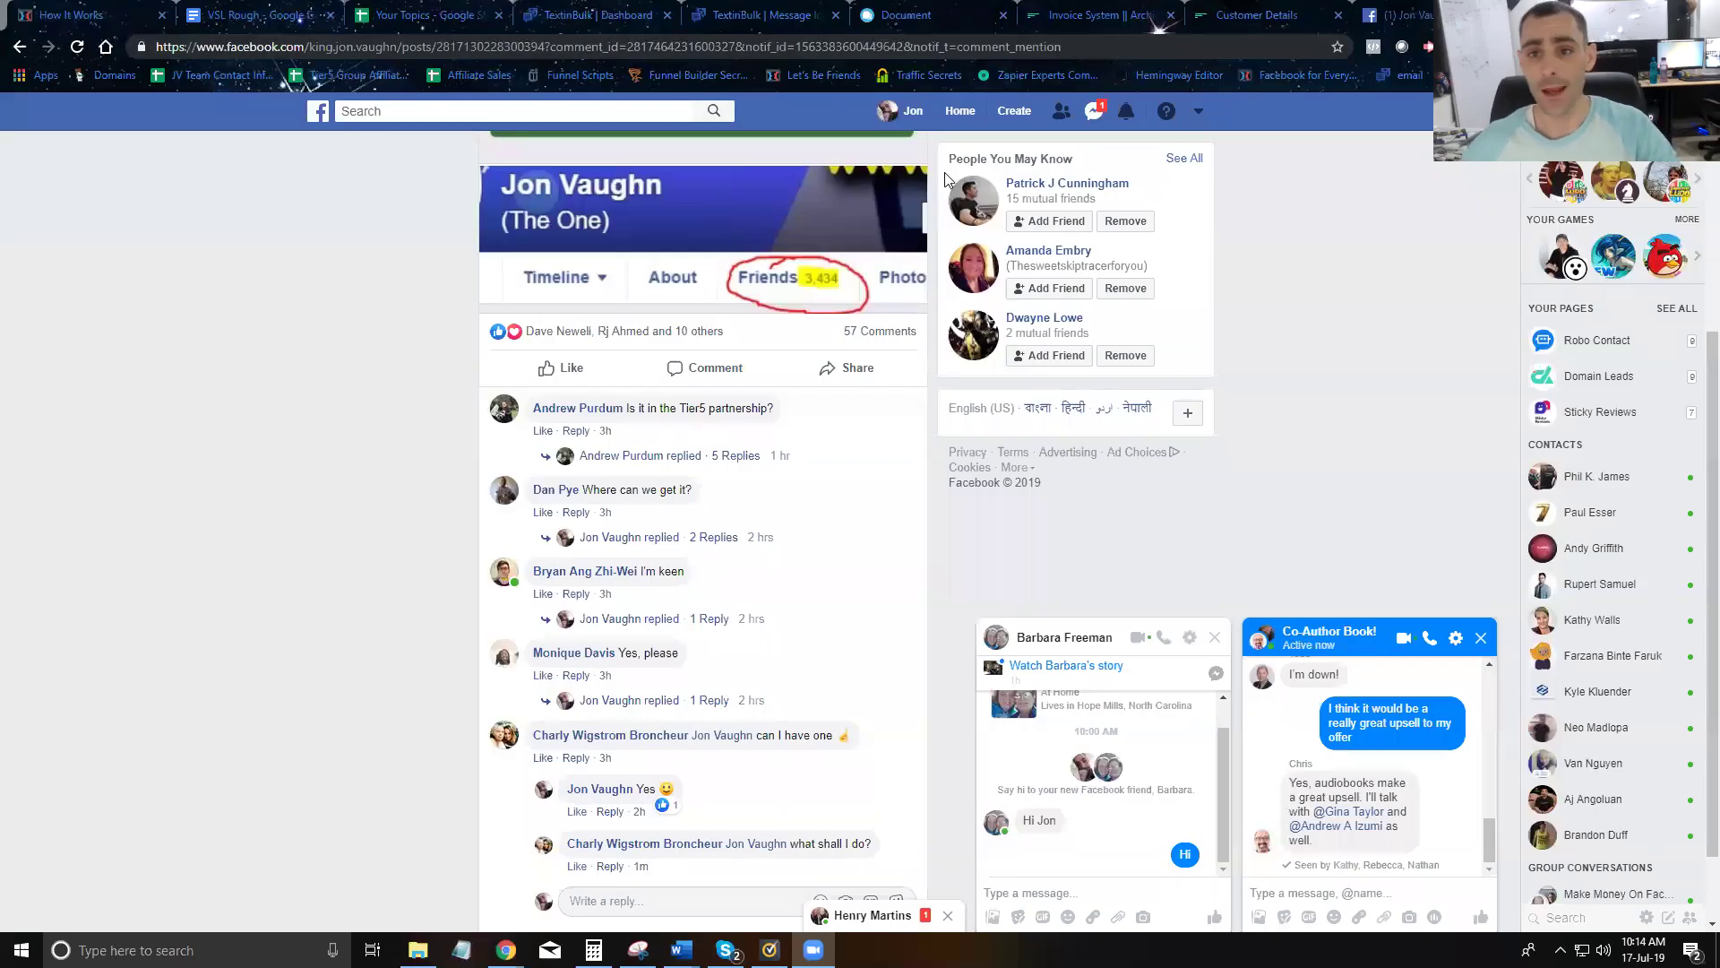
# - Scroll up to the 268-targeted-friends post and its green Success banner, then bring up File Explorer
pyautogui.scroll(4, 1102, 269)
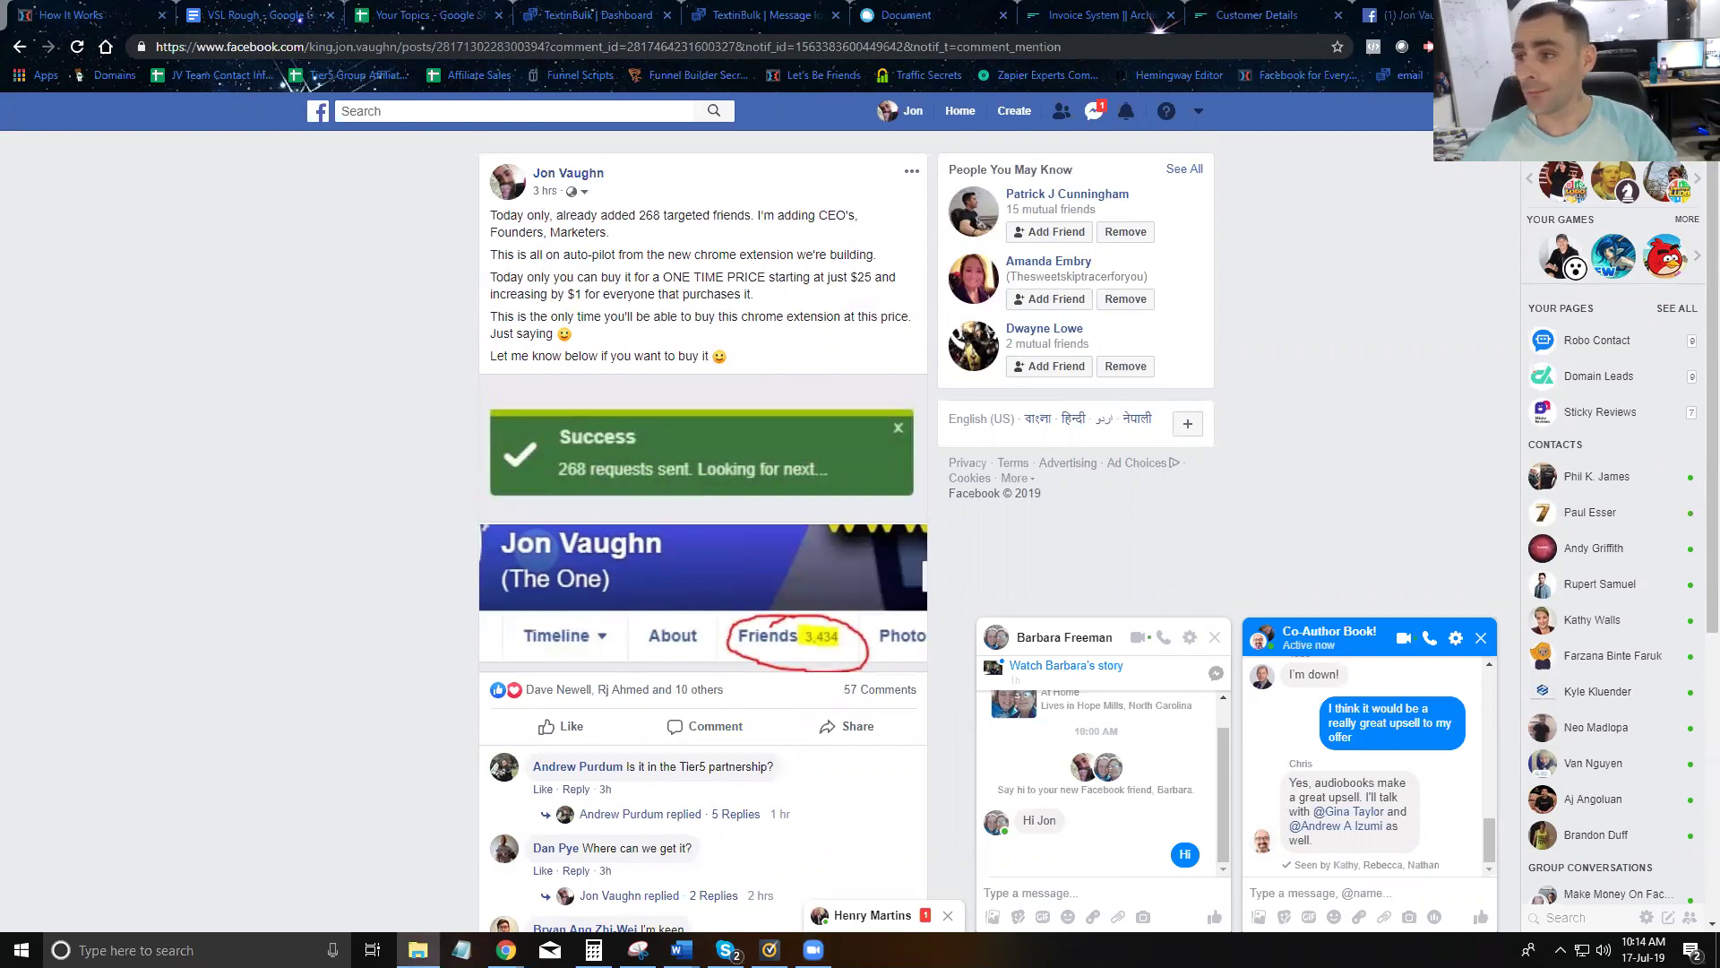
pyautogui.press('super+e')
# - Open Downloads\FBLeadsAd holding FB-Automation-Toolkit and move the Explorer window aside
pyautogui.click(565, 471)
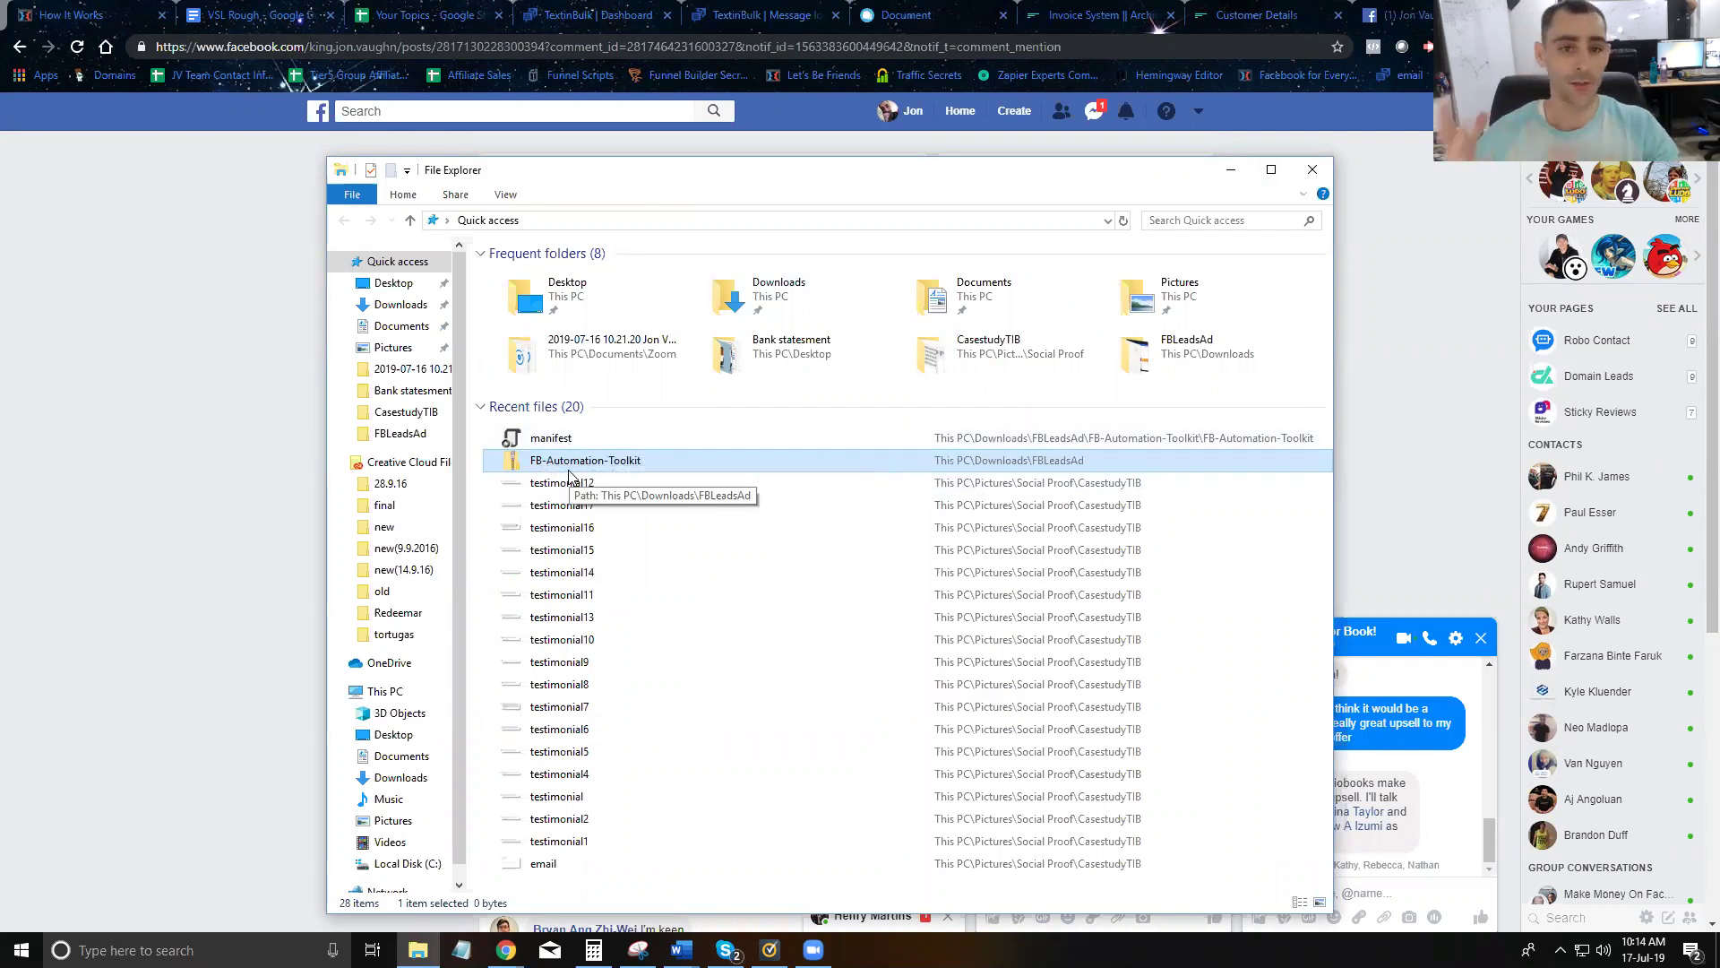
pyautogui.click(400, 304)
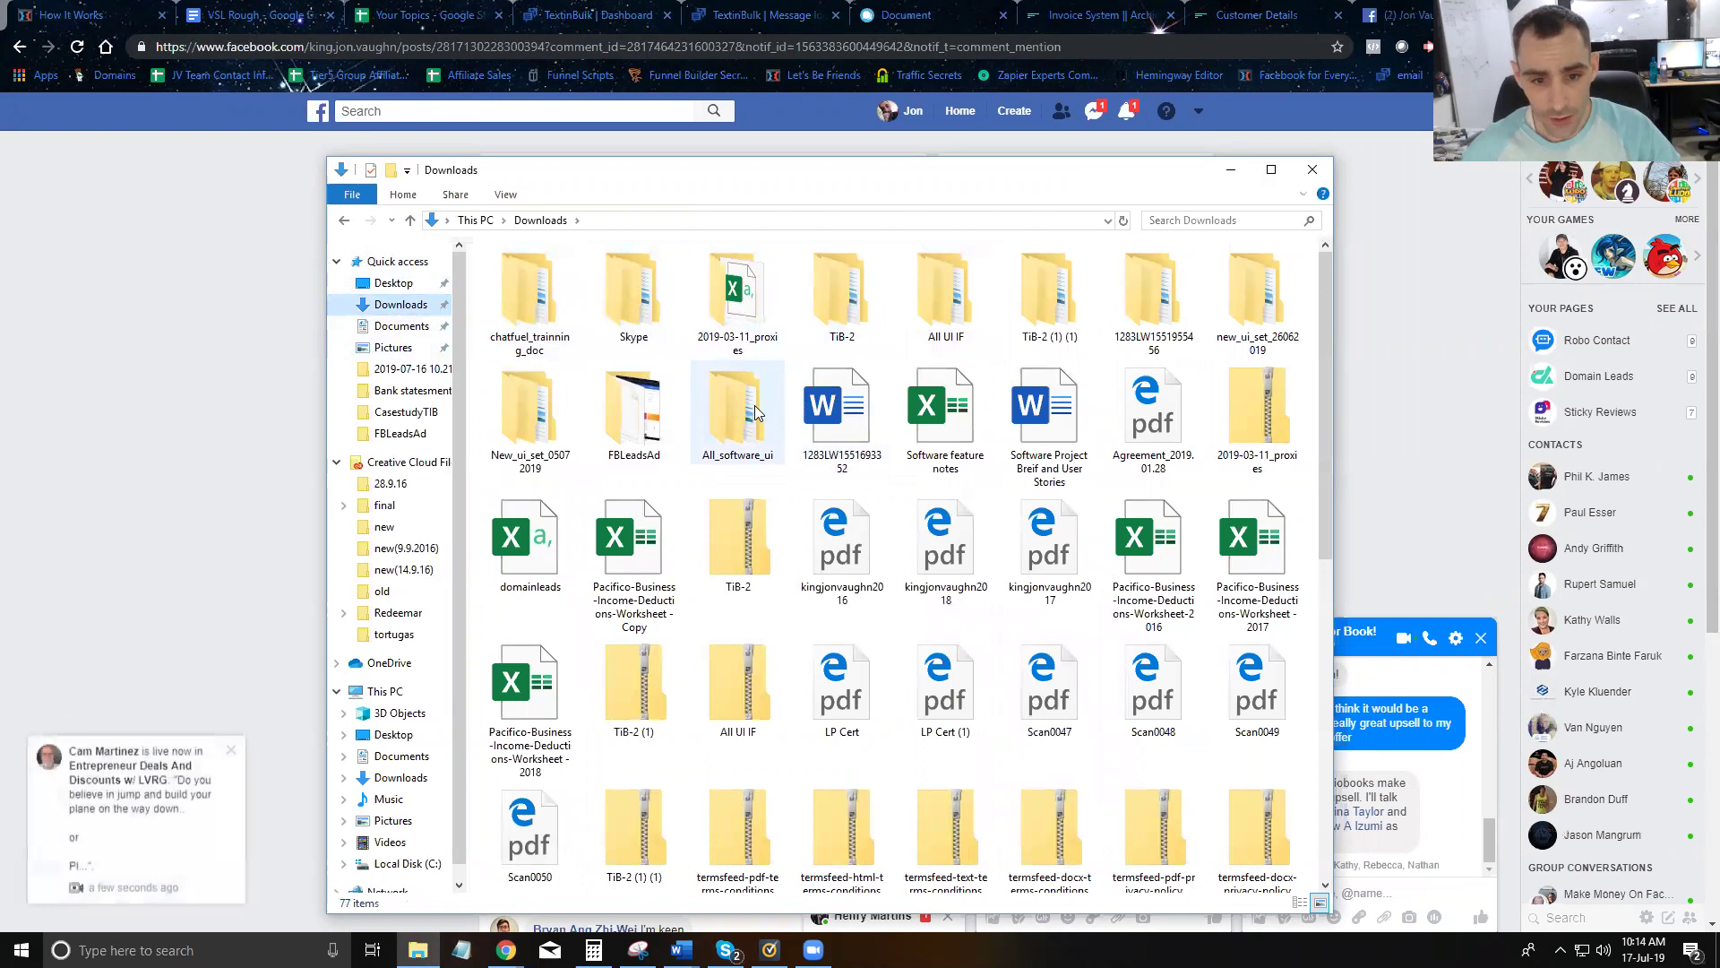
pyautogui.doubleClick(618, 430)
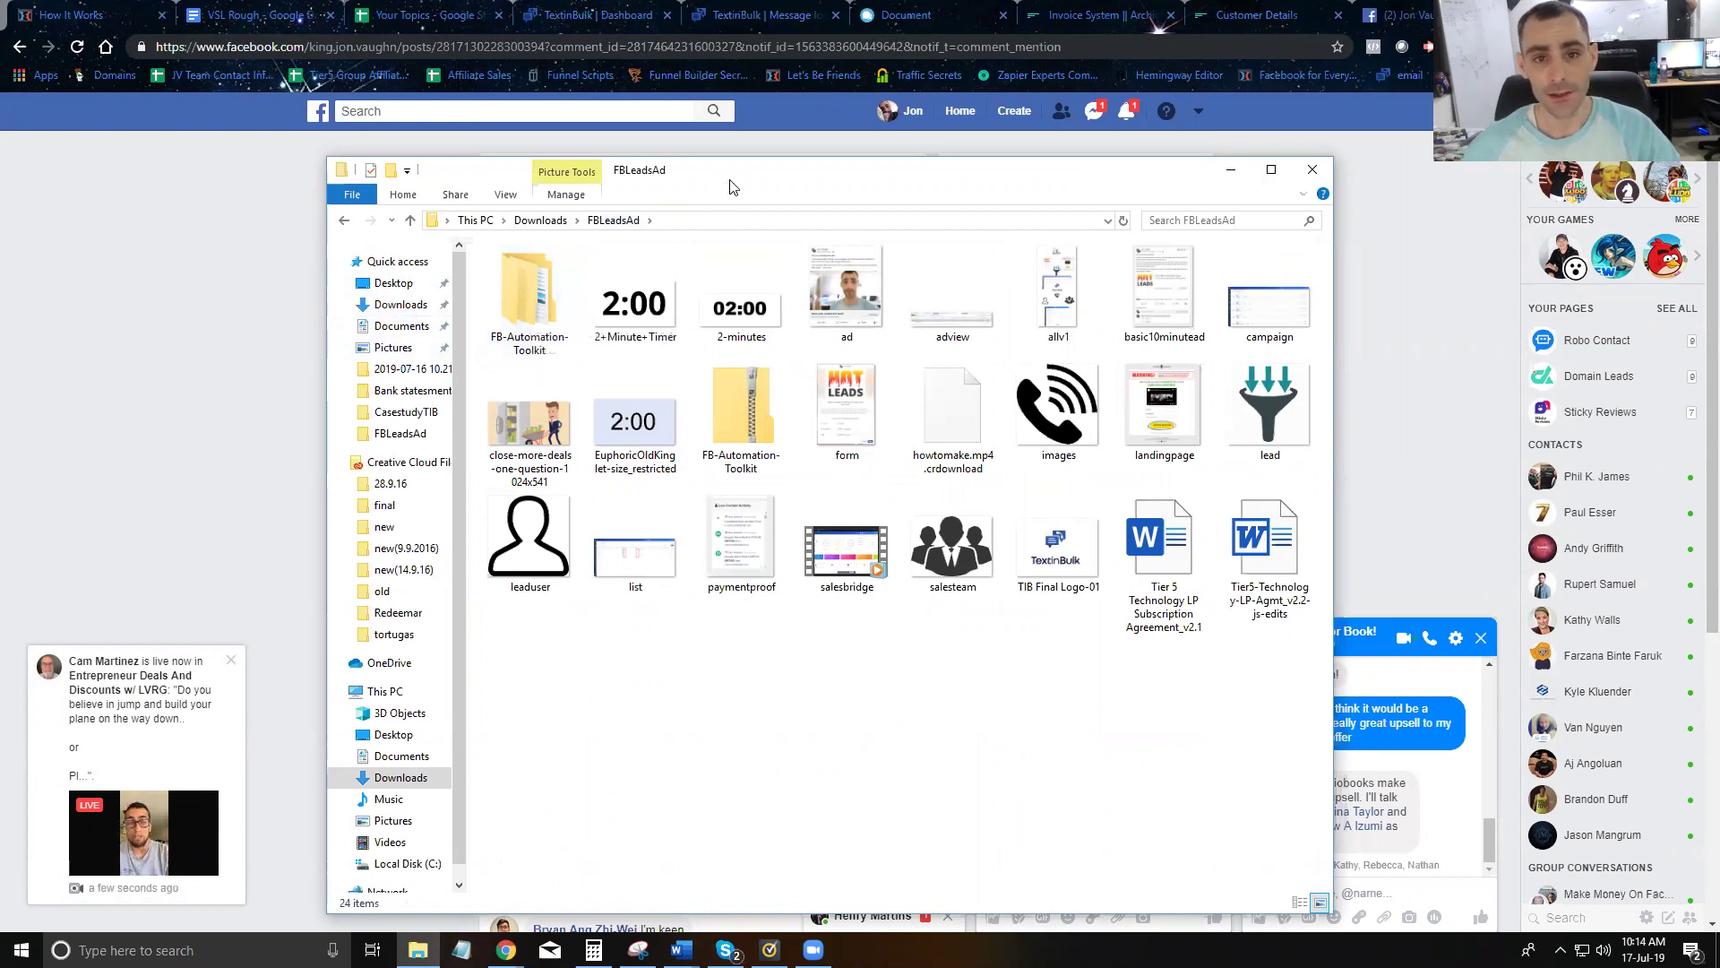
pyautogui.moveTo(716, 195); pyautogui.dragTo(4, 226)
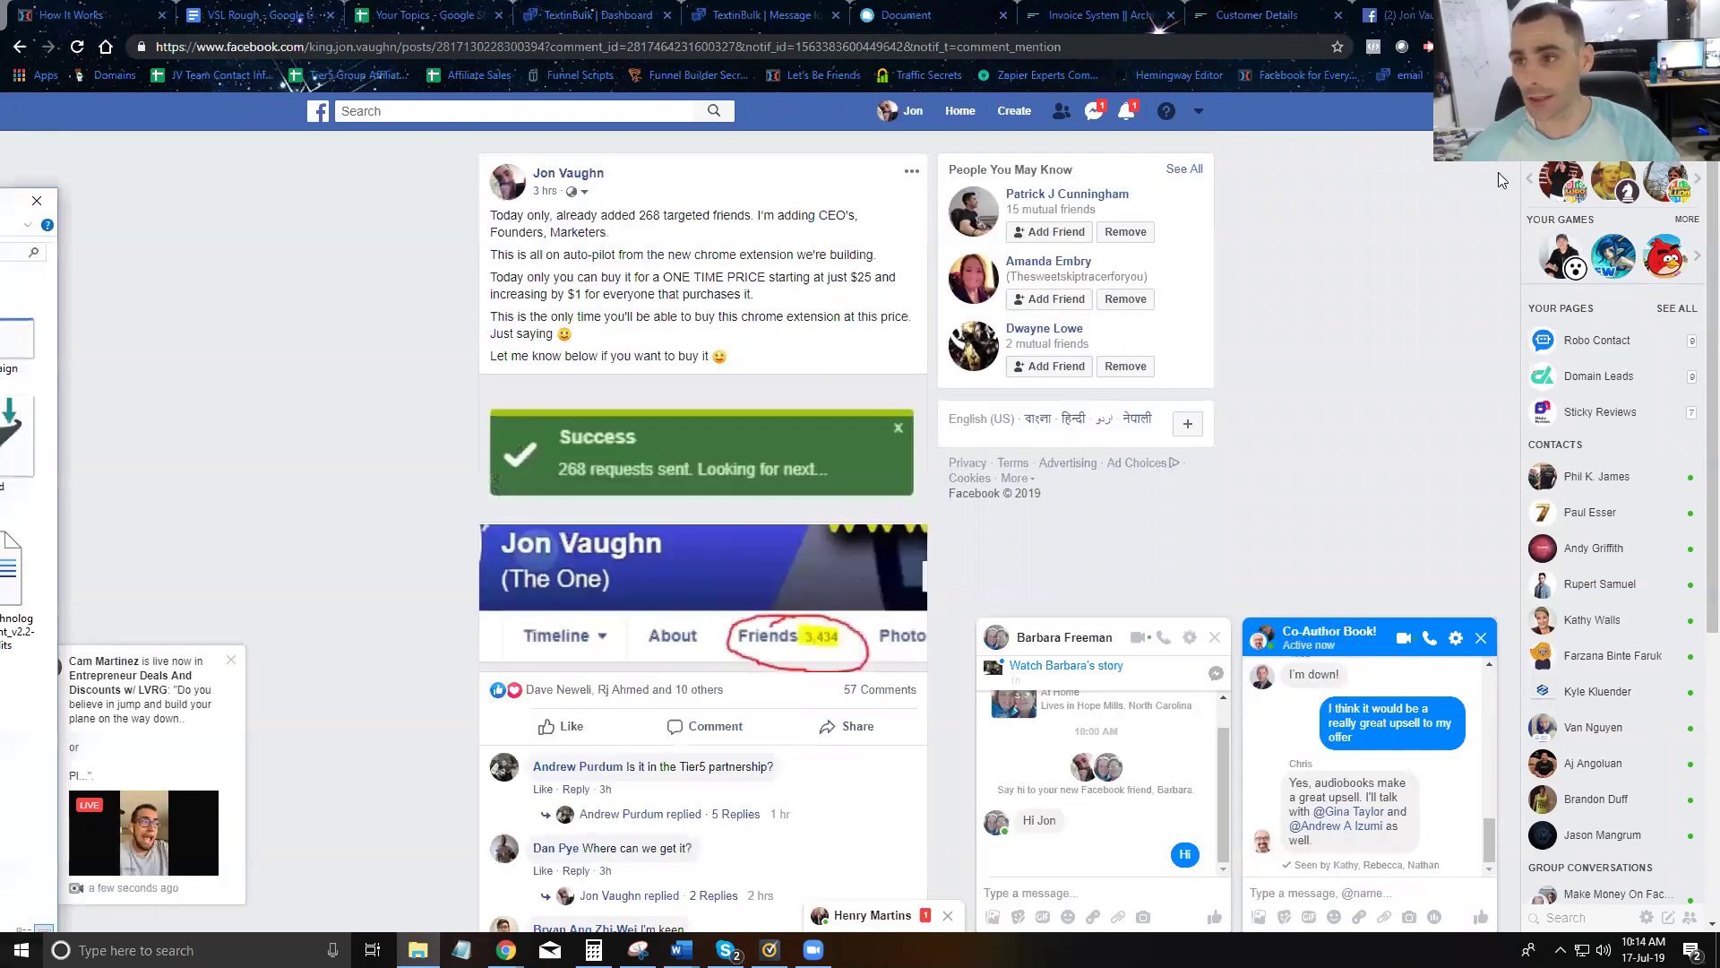
# - Open Chrome's Extensions page in a new tab
pyautogui.hotkey('ctrl', 't')
pyautogui.hotkey('alt', 'f')
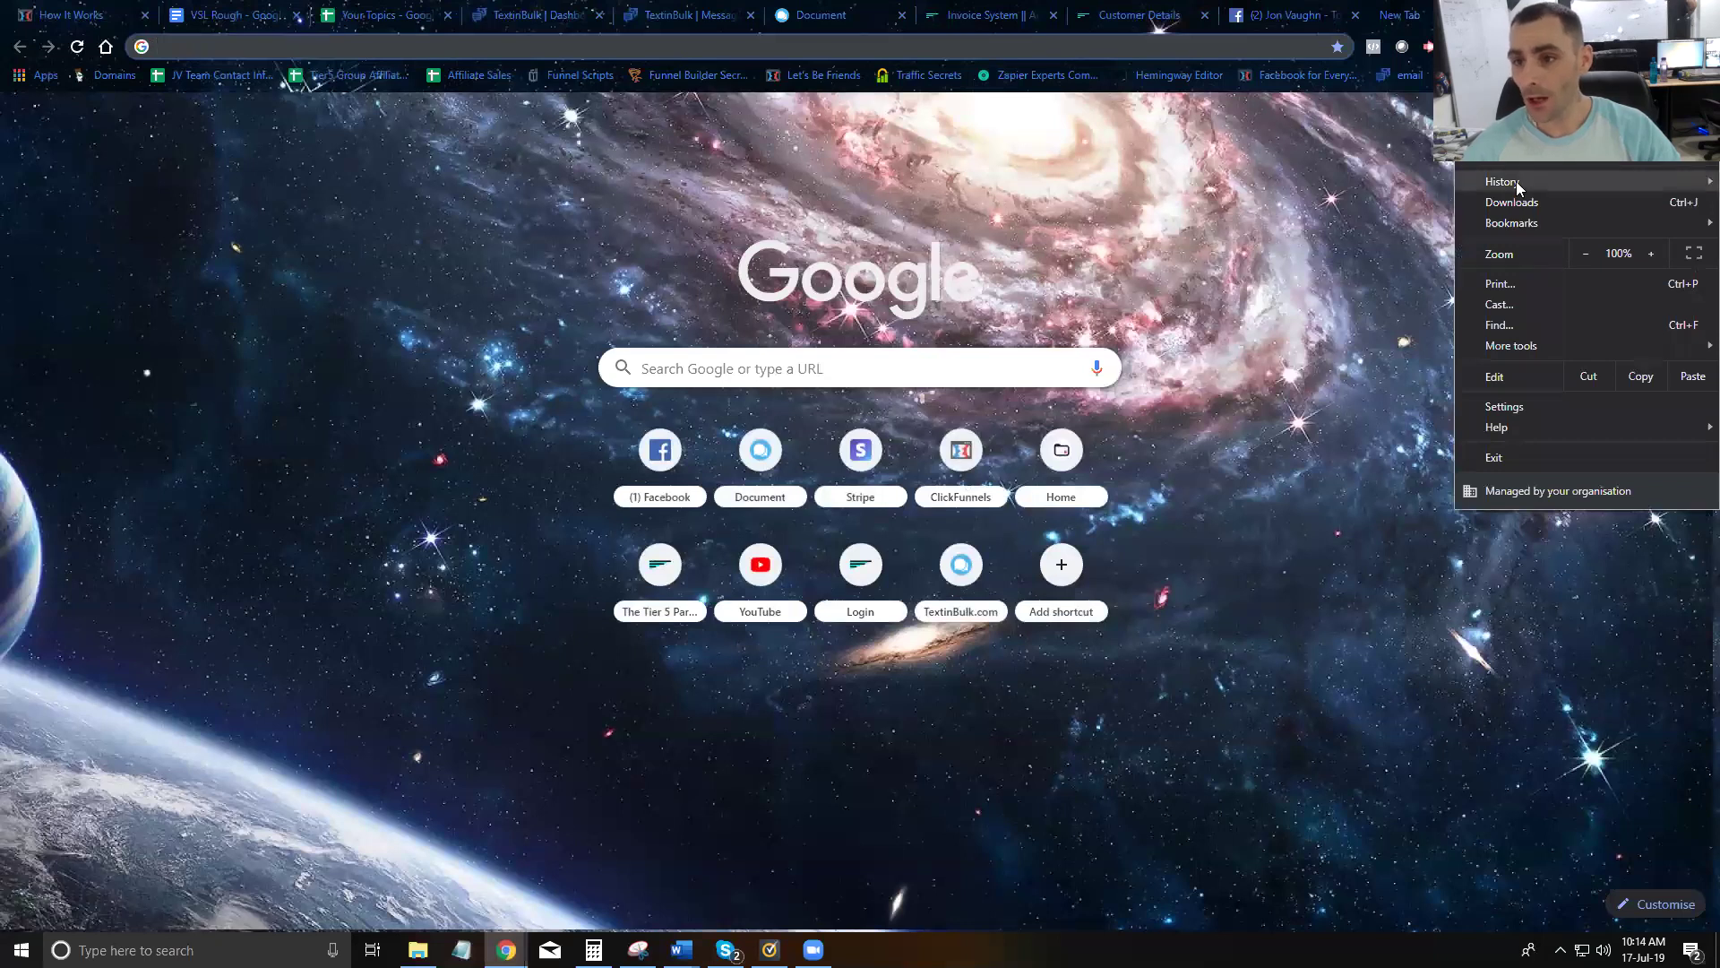
pyautogui.moveTo(1516, 350)
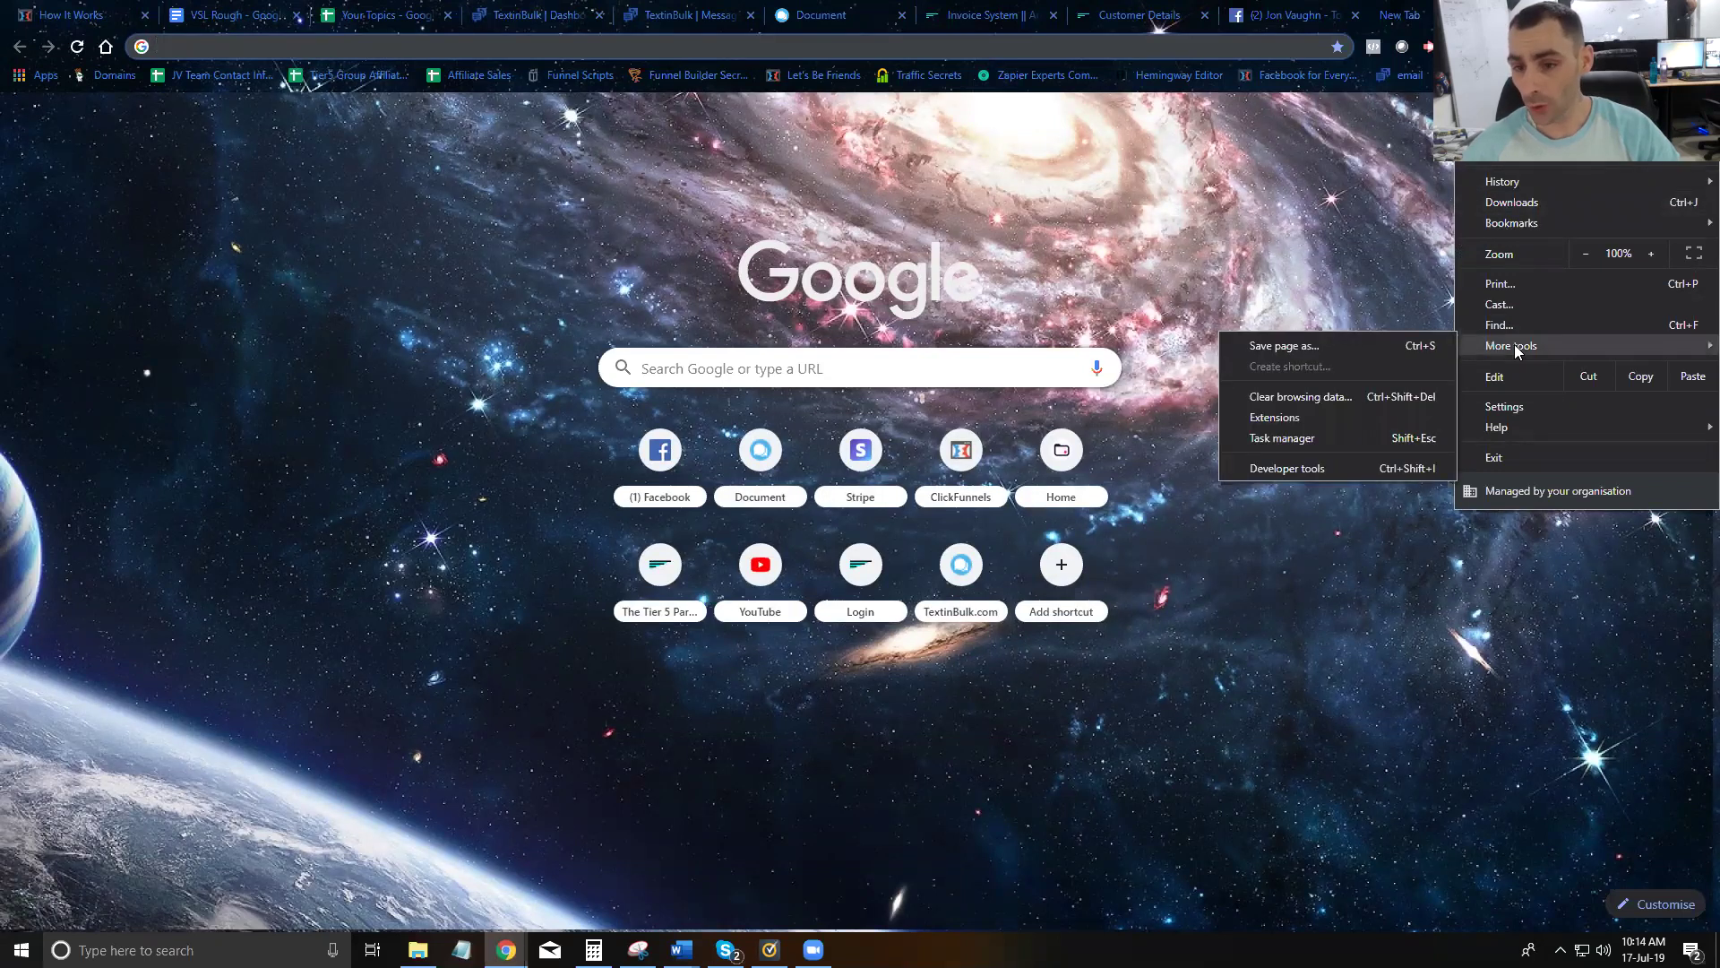
pyautogui.click(1281, 420)
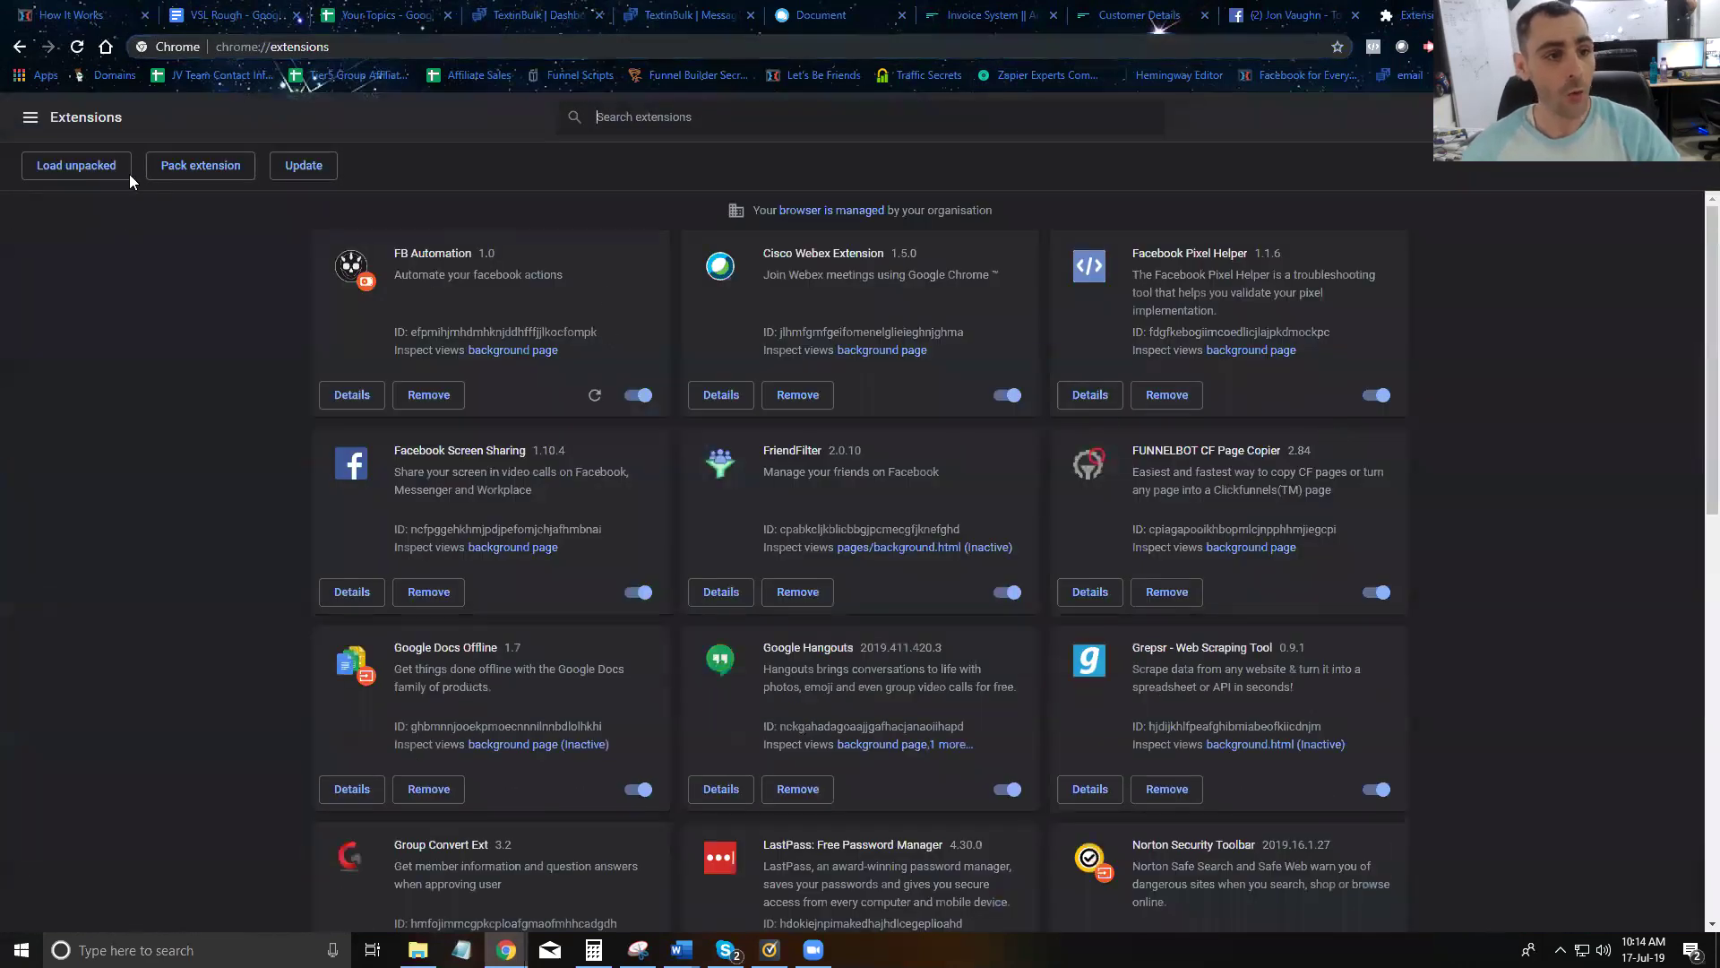
# - Try loading the FB-Automation-Toolkit folder as an unpacked extension and dismiss the manifest error
pyautogui.click(58, 168)
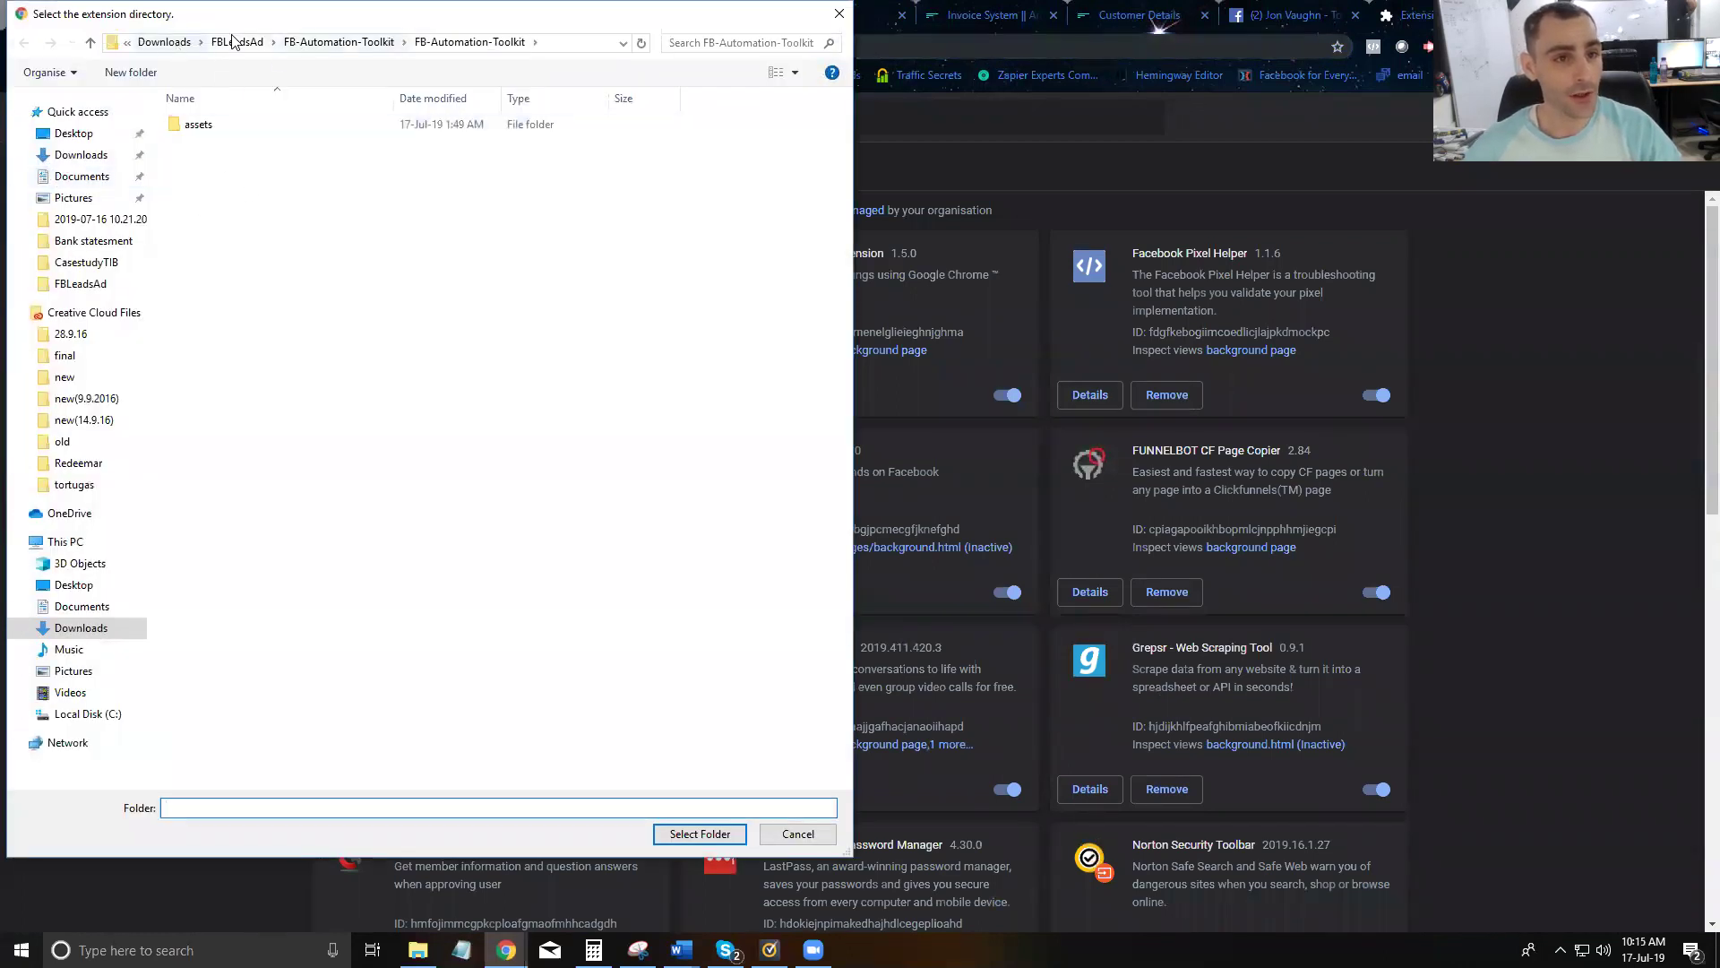
pyautogui.click(259, 42)
pyautogui.click(210, 143)
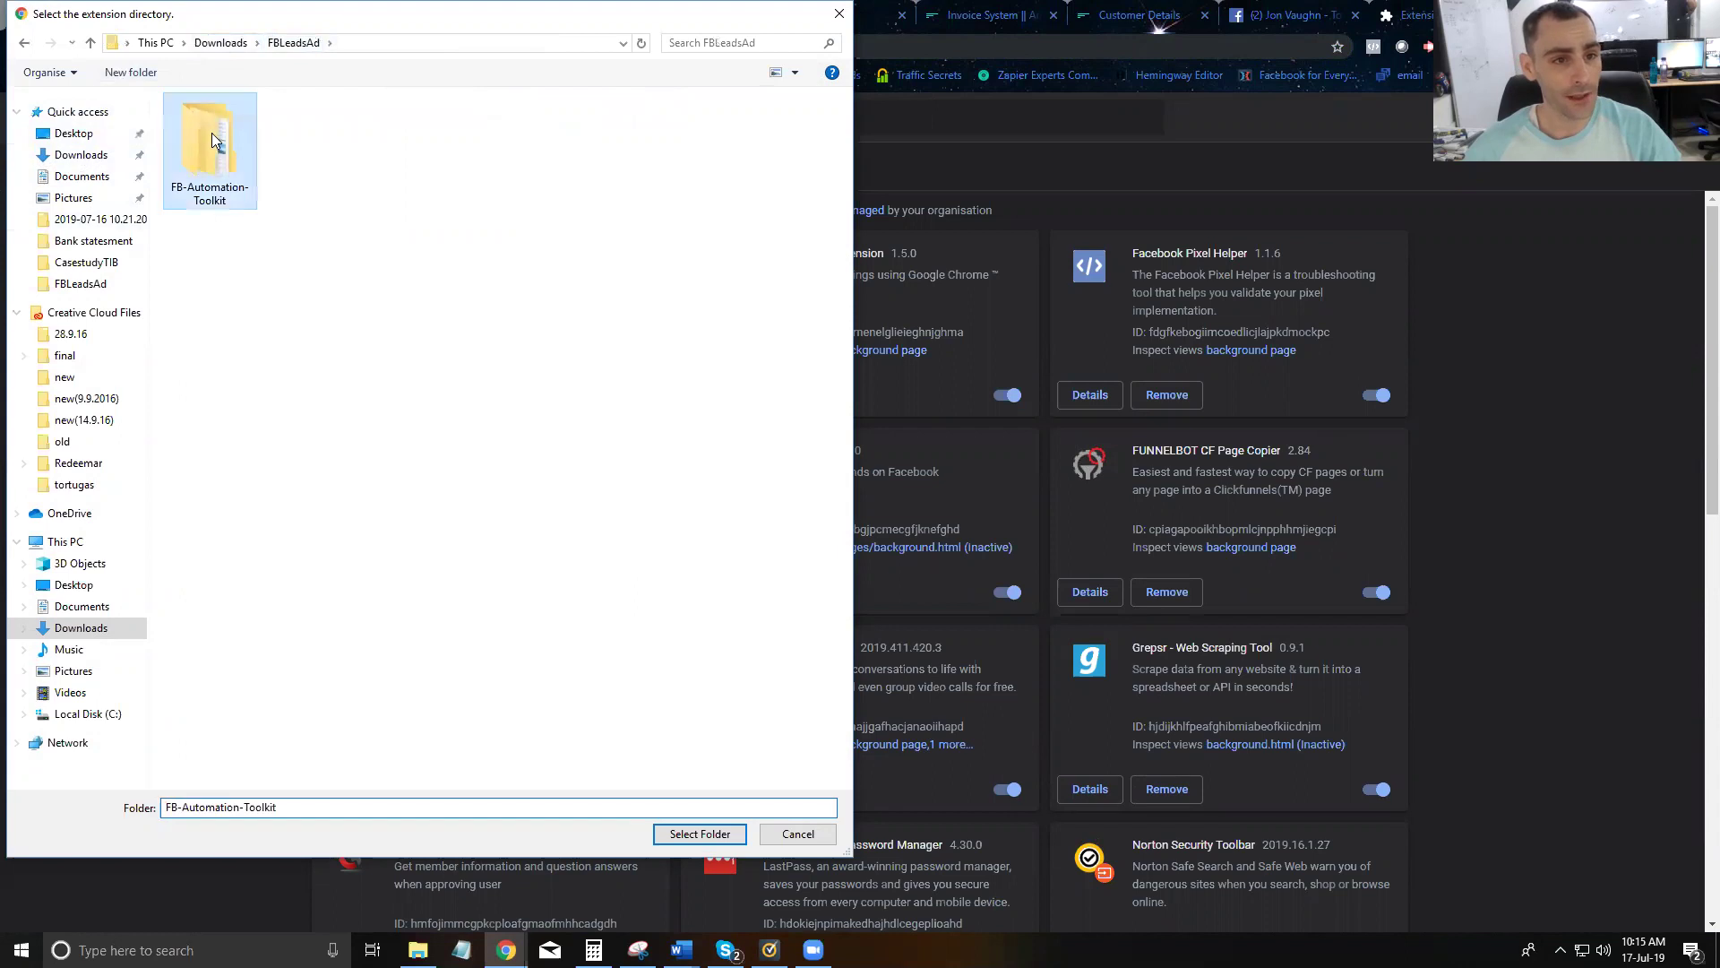
pyautogui.click(700, 833)
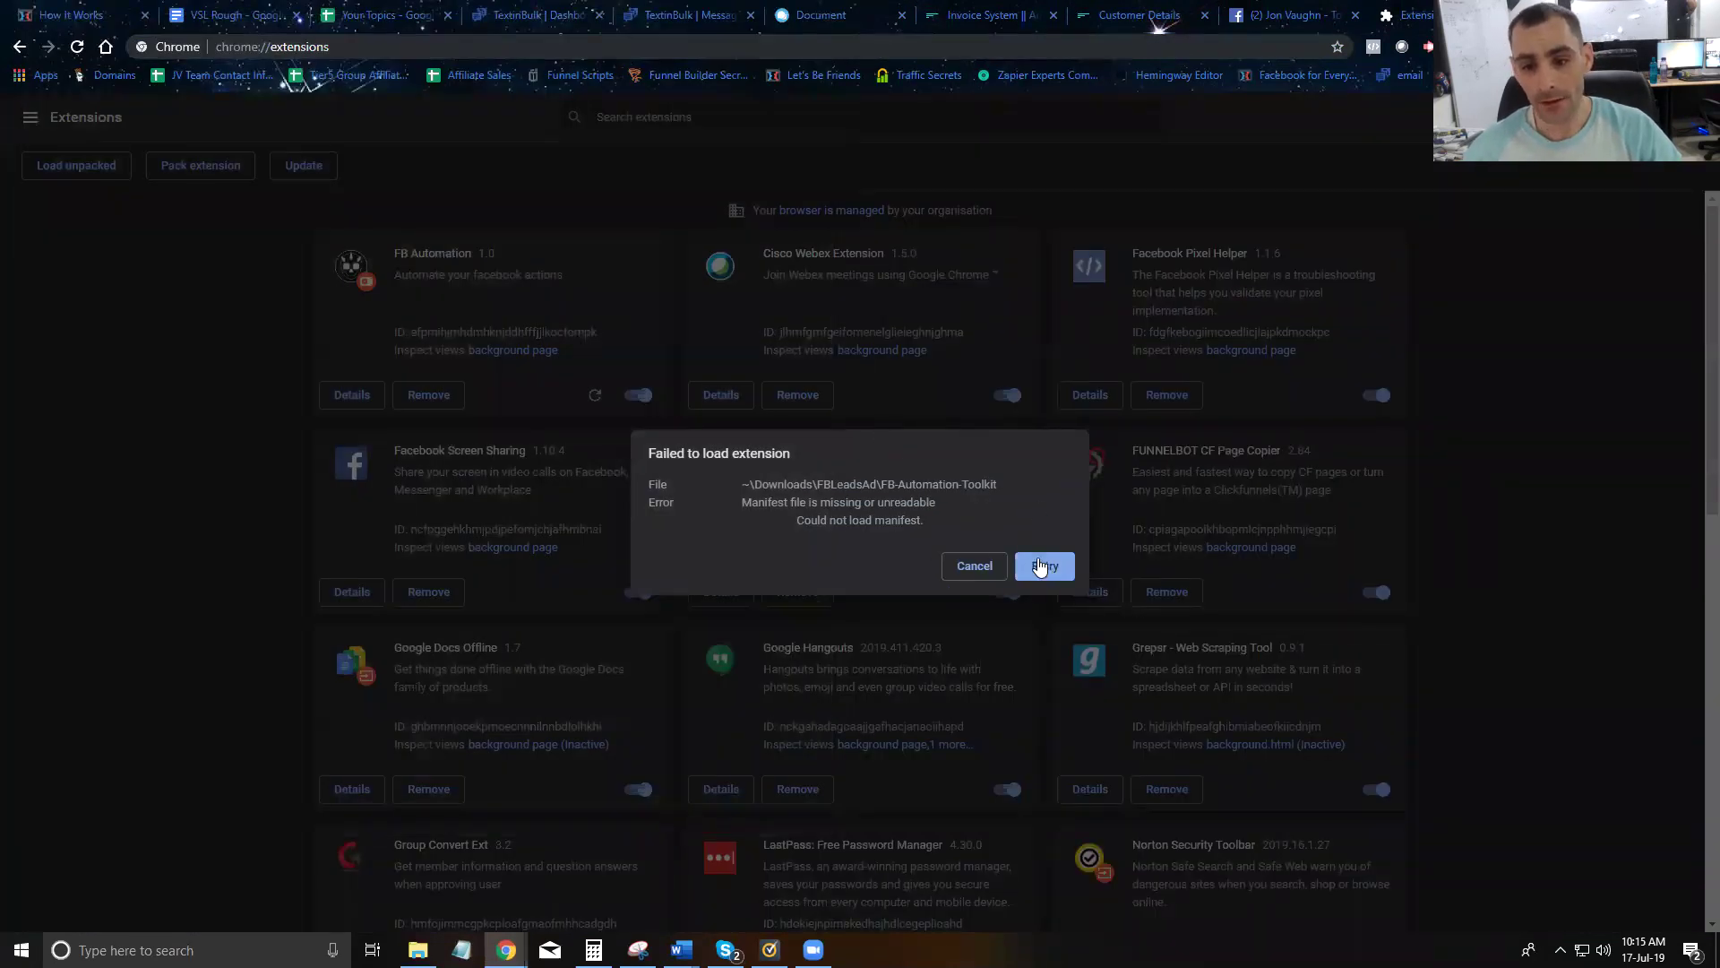
pyautogui.moveTo(922, 519); pyautogui.dragTo(762, 505)
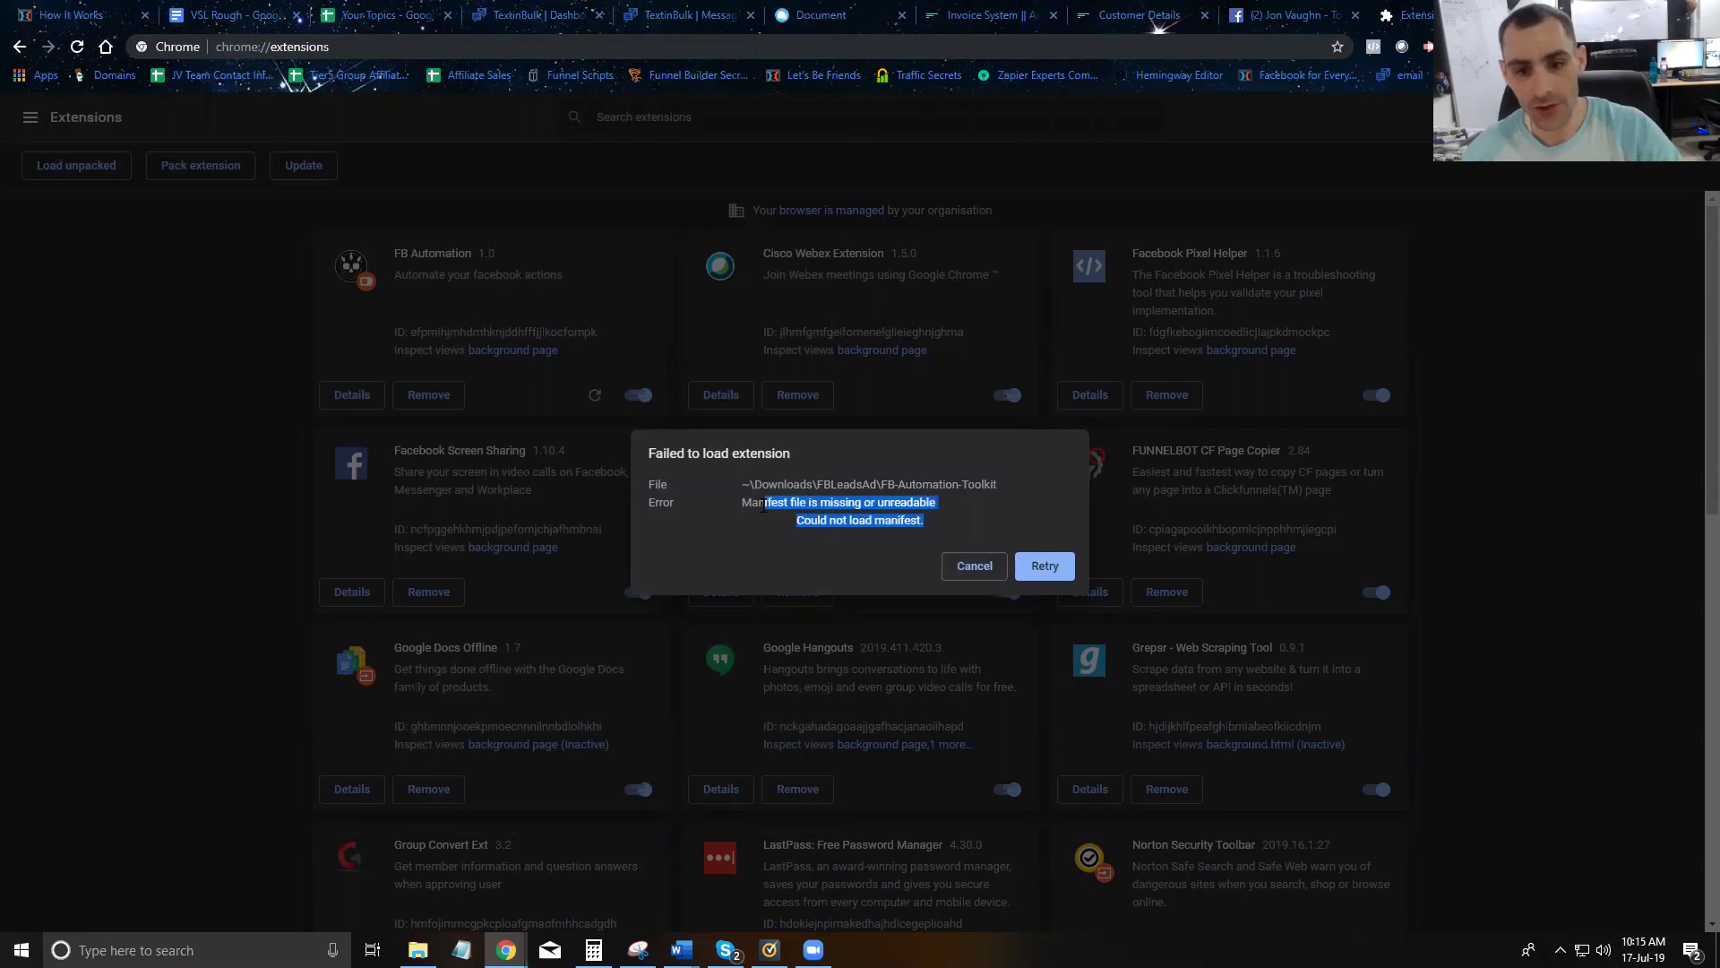
pyautogui.click(840, 463)
pyautogui.click(975, 566)
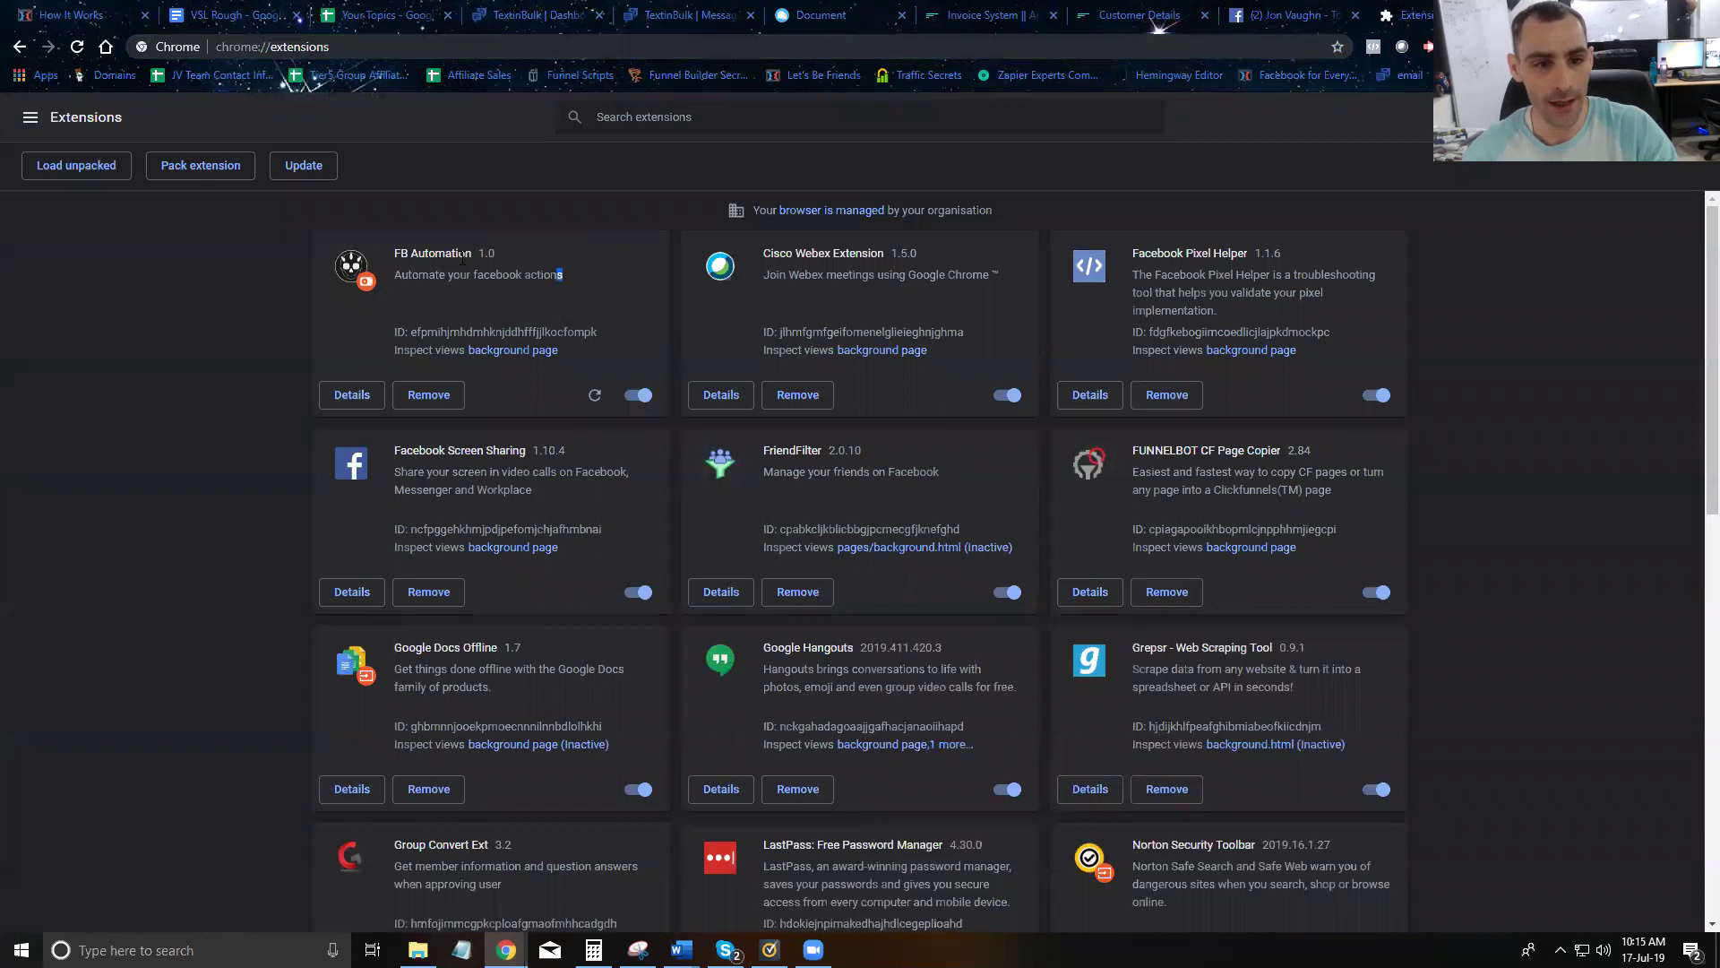
# - Check the installed FB Automation extension's popup, then return to the Facebook home page
pyautogui.moveTo(566, 274); pyautogui.dragTo(406, 252)
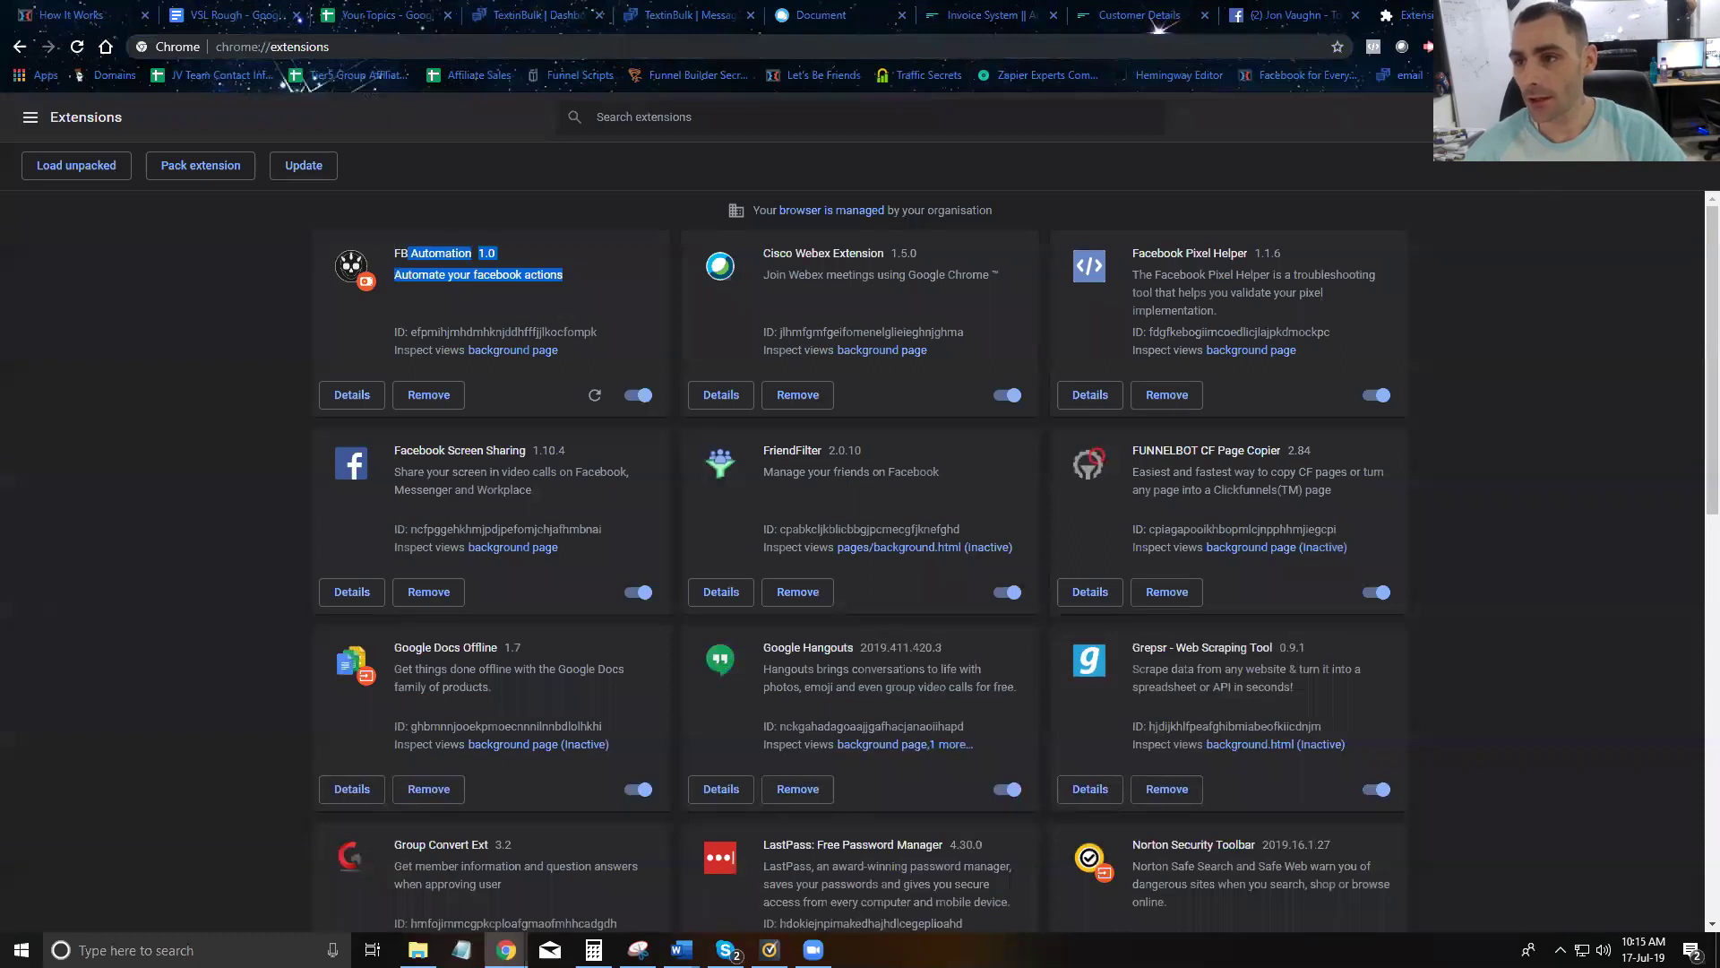
pyautogui.click(1627, 46)
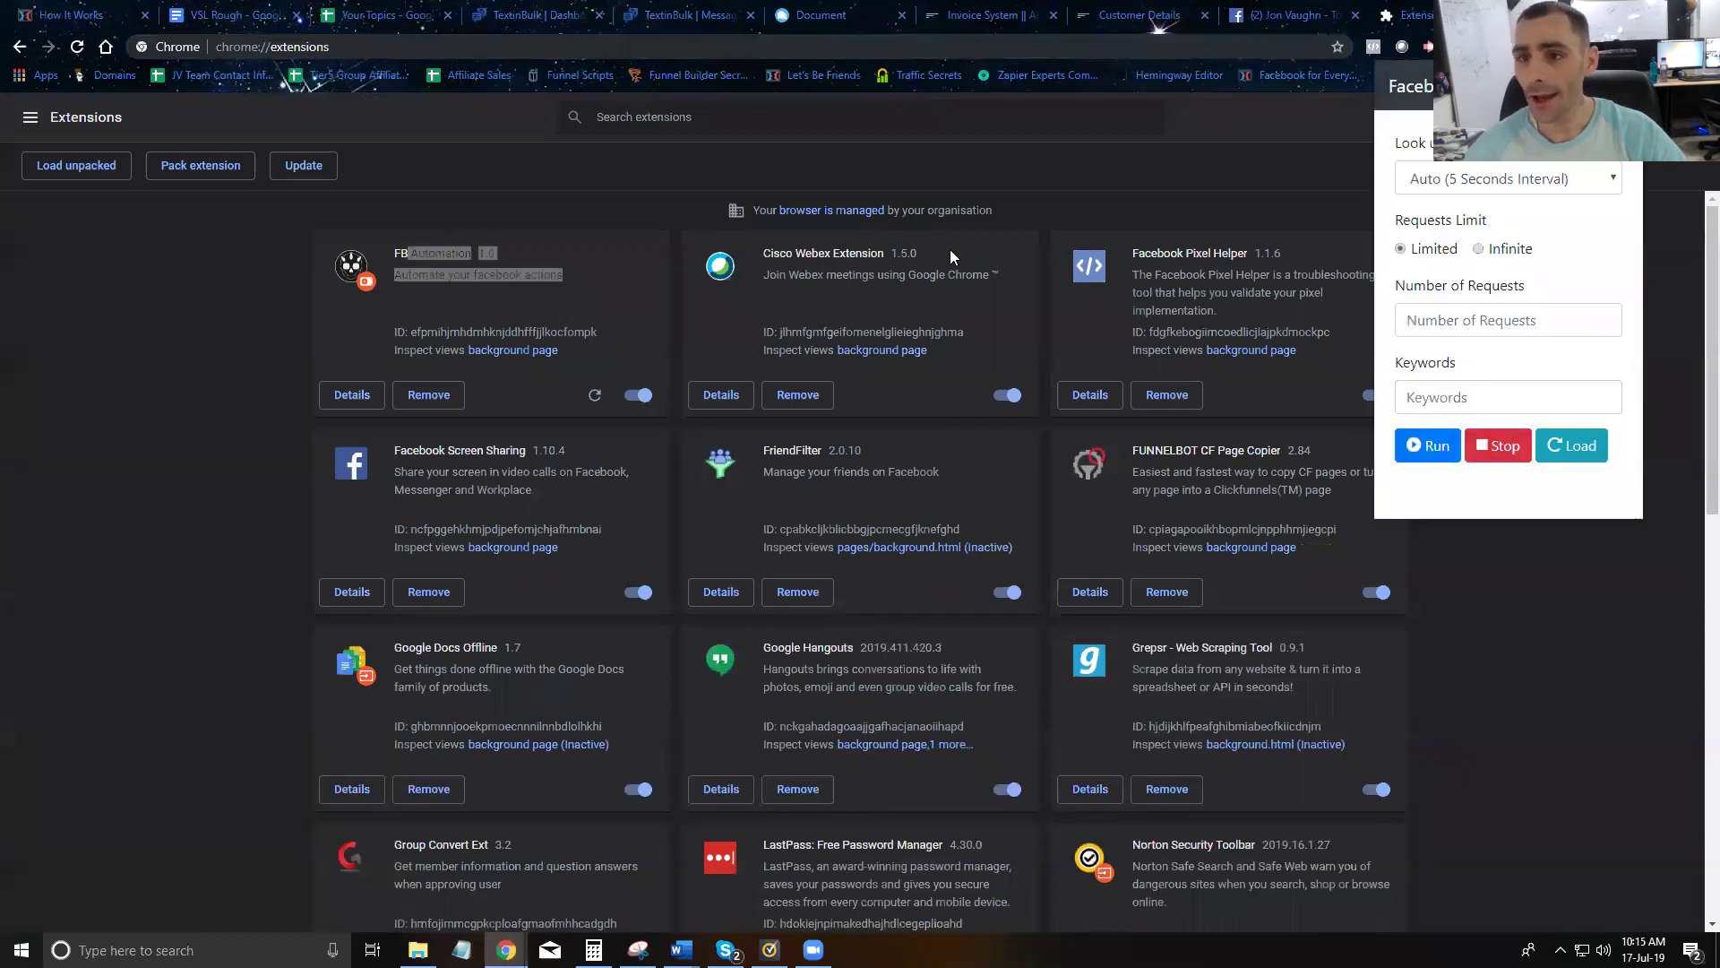
pyautogui.click(183, 413)
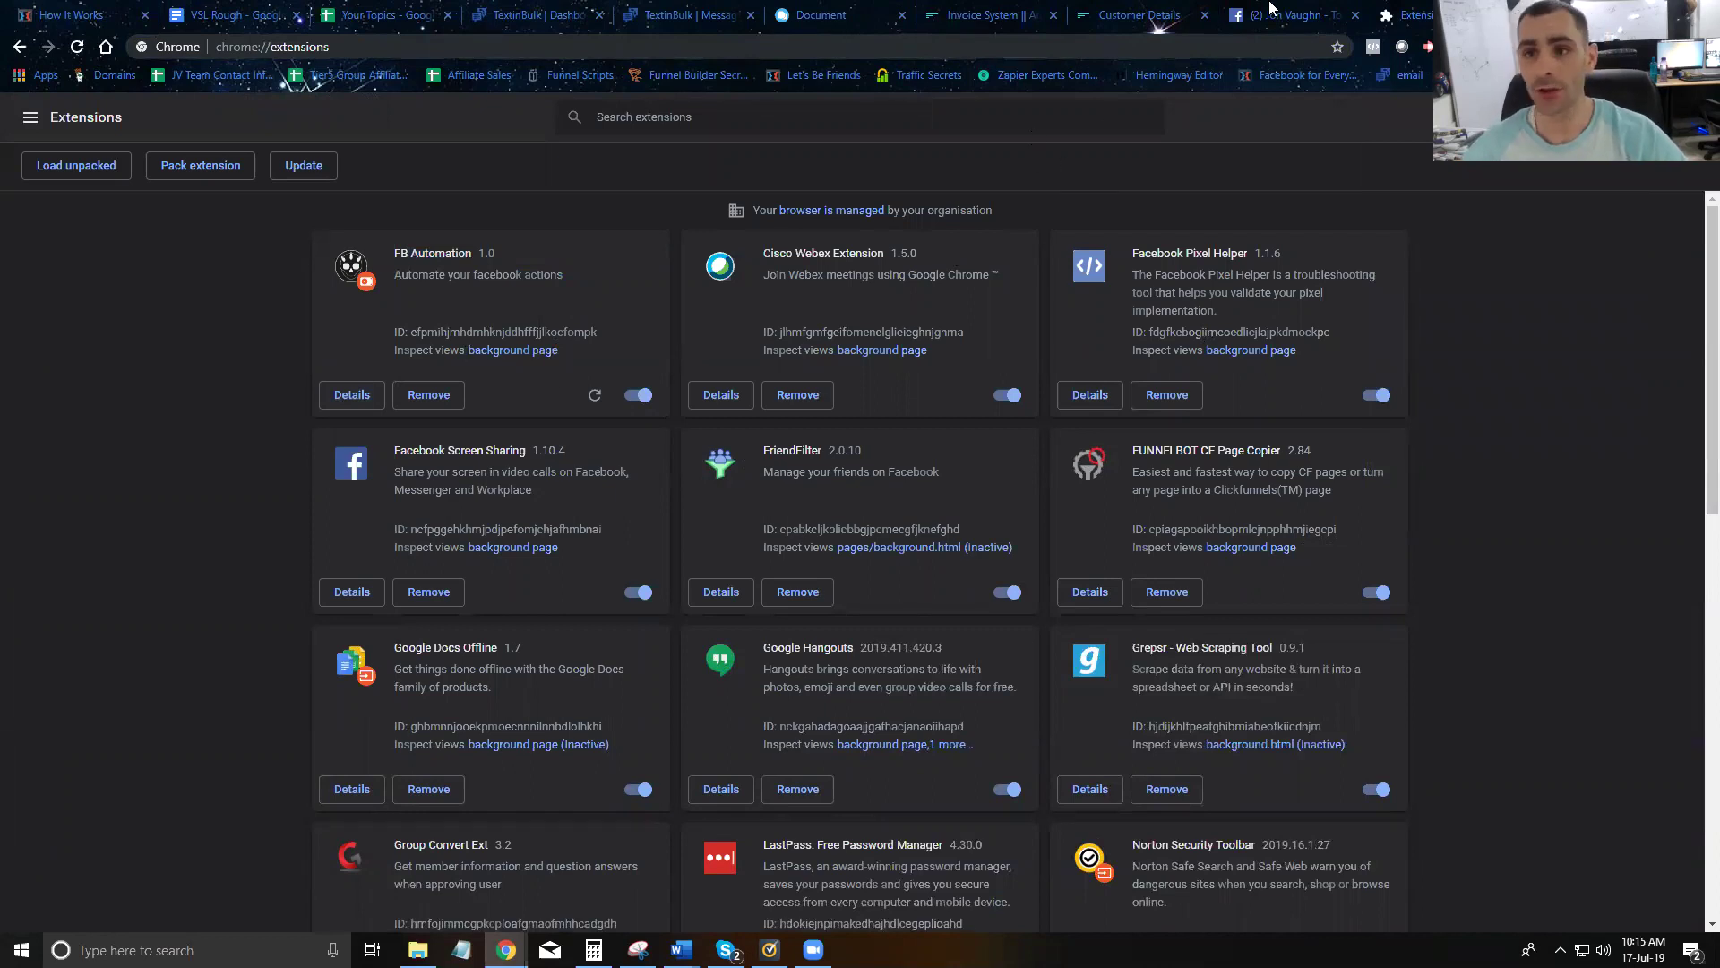
pyautogui.click(1272, 10)
pyautogui.click(960, 110)
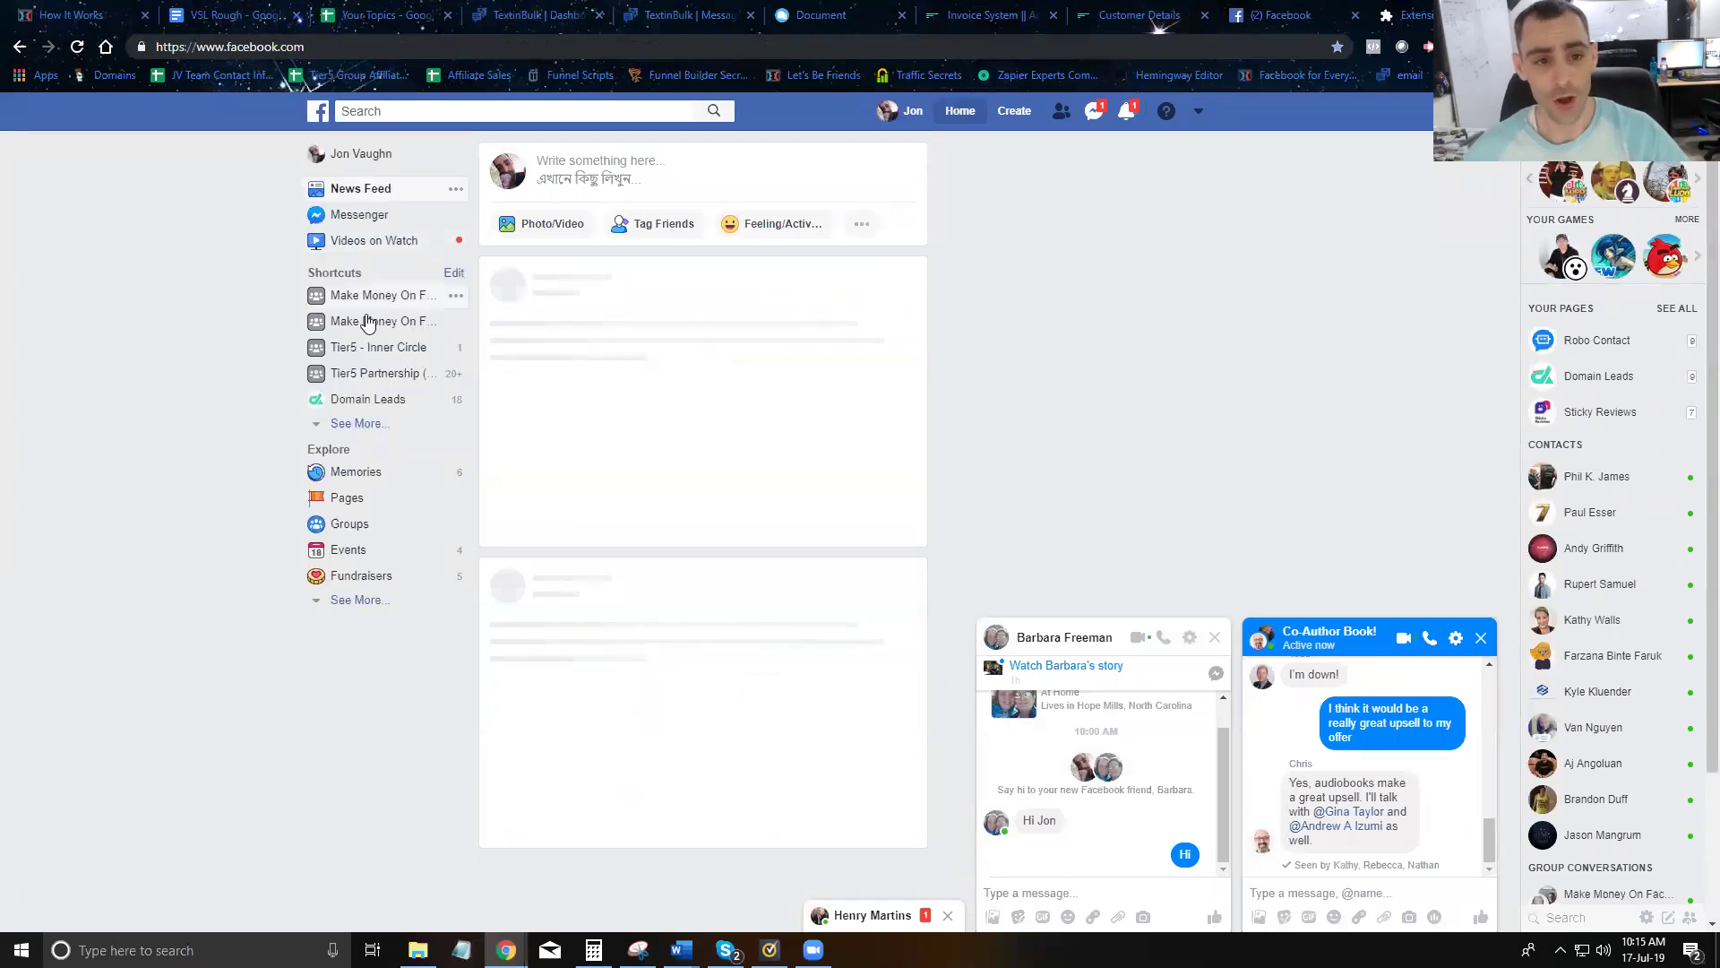
# - Open the Entrepreneur Deals And Discounts w/ LVRG group's Members list and collapse the open chats
pyautogui.click(772, 278)
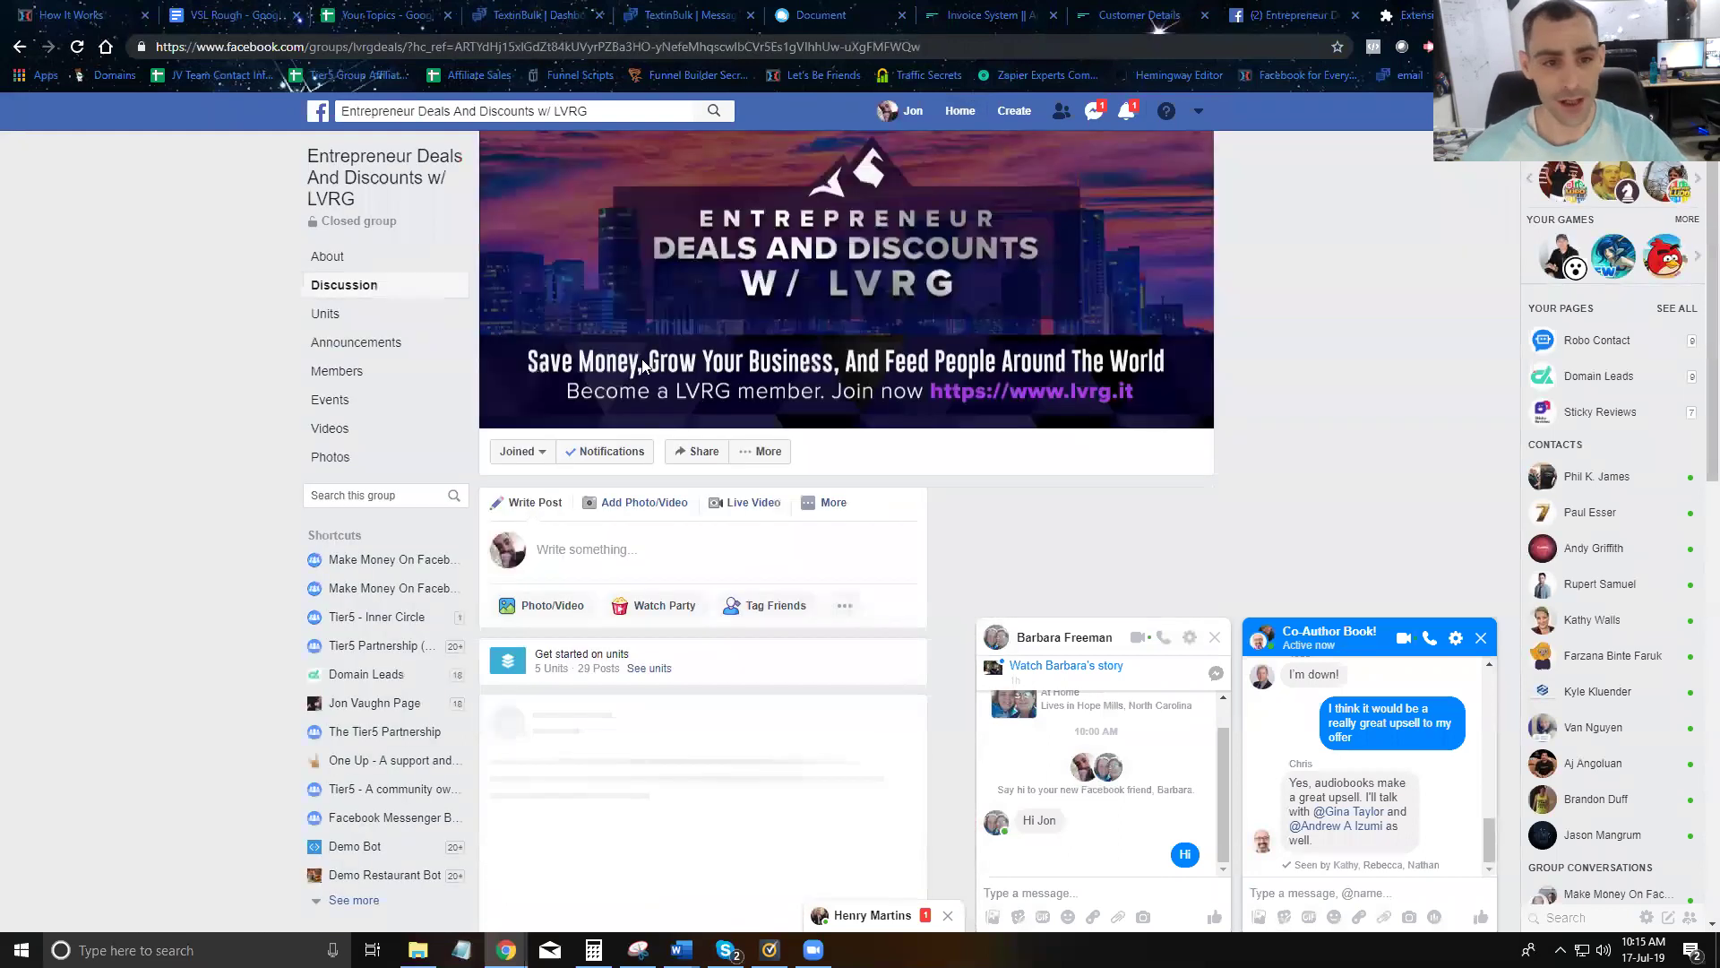
pyautogui.click(342, 372)
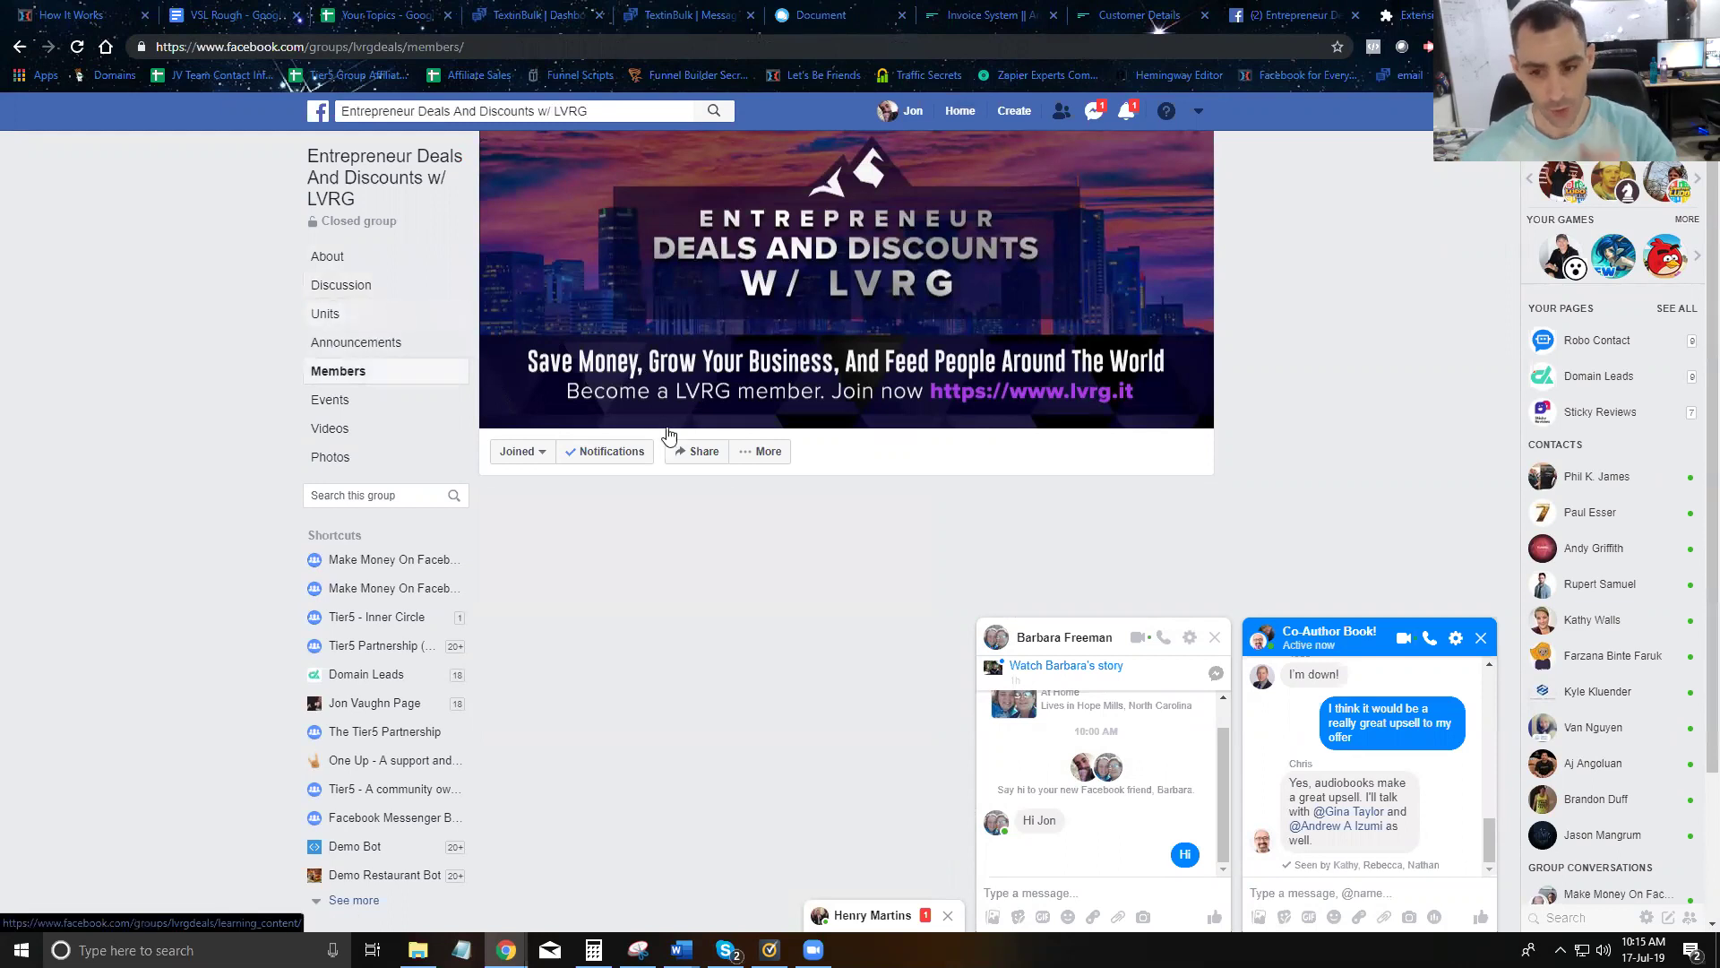
pyautogui.click(1093, 638)
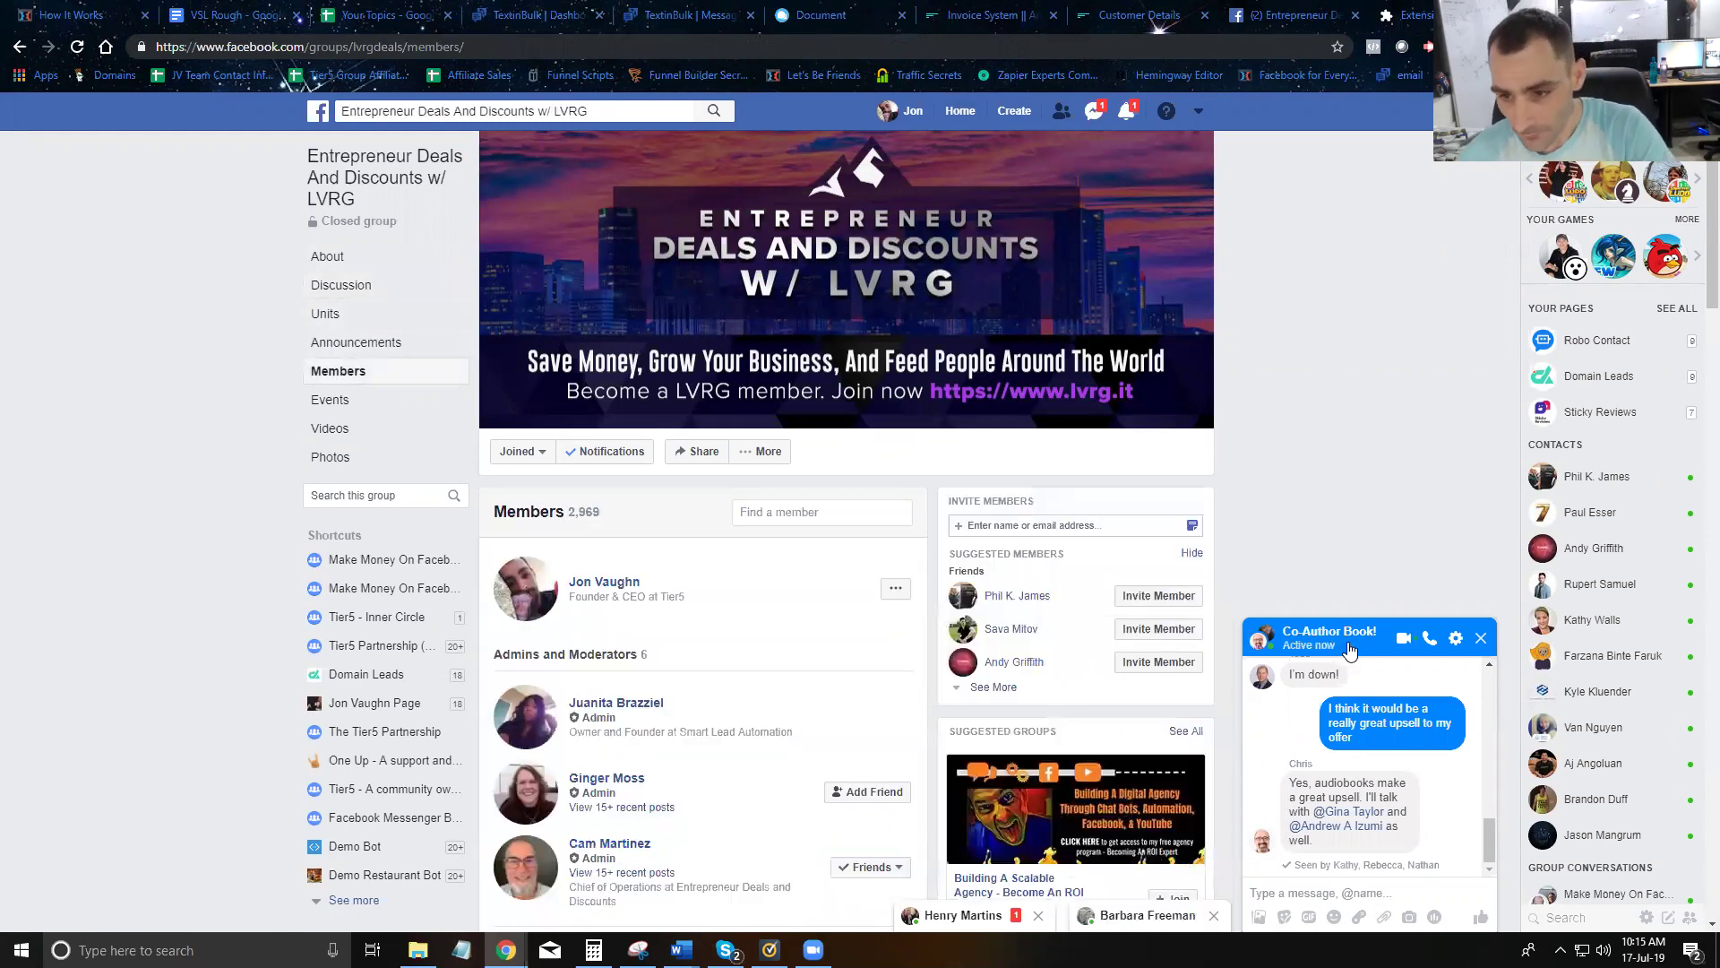
pyautogui.click(1340, 638)
# - Scroll the Members list and inspect members' Founder and Digital Concept job titles
pyautogui.scroll(-3, 627, 538)
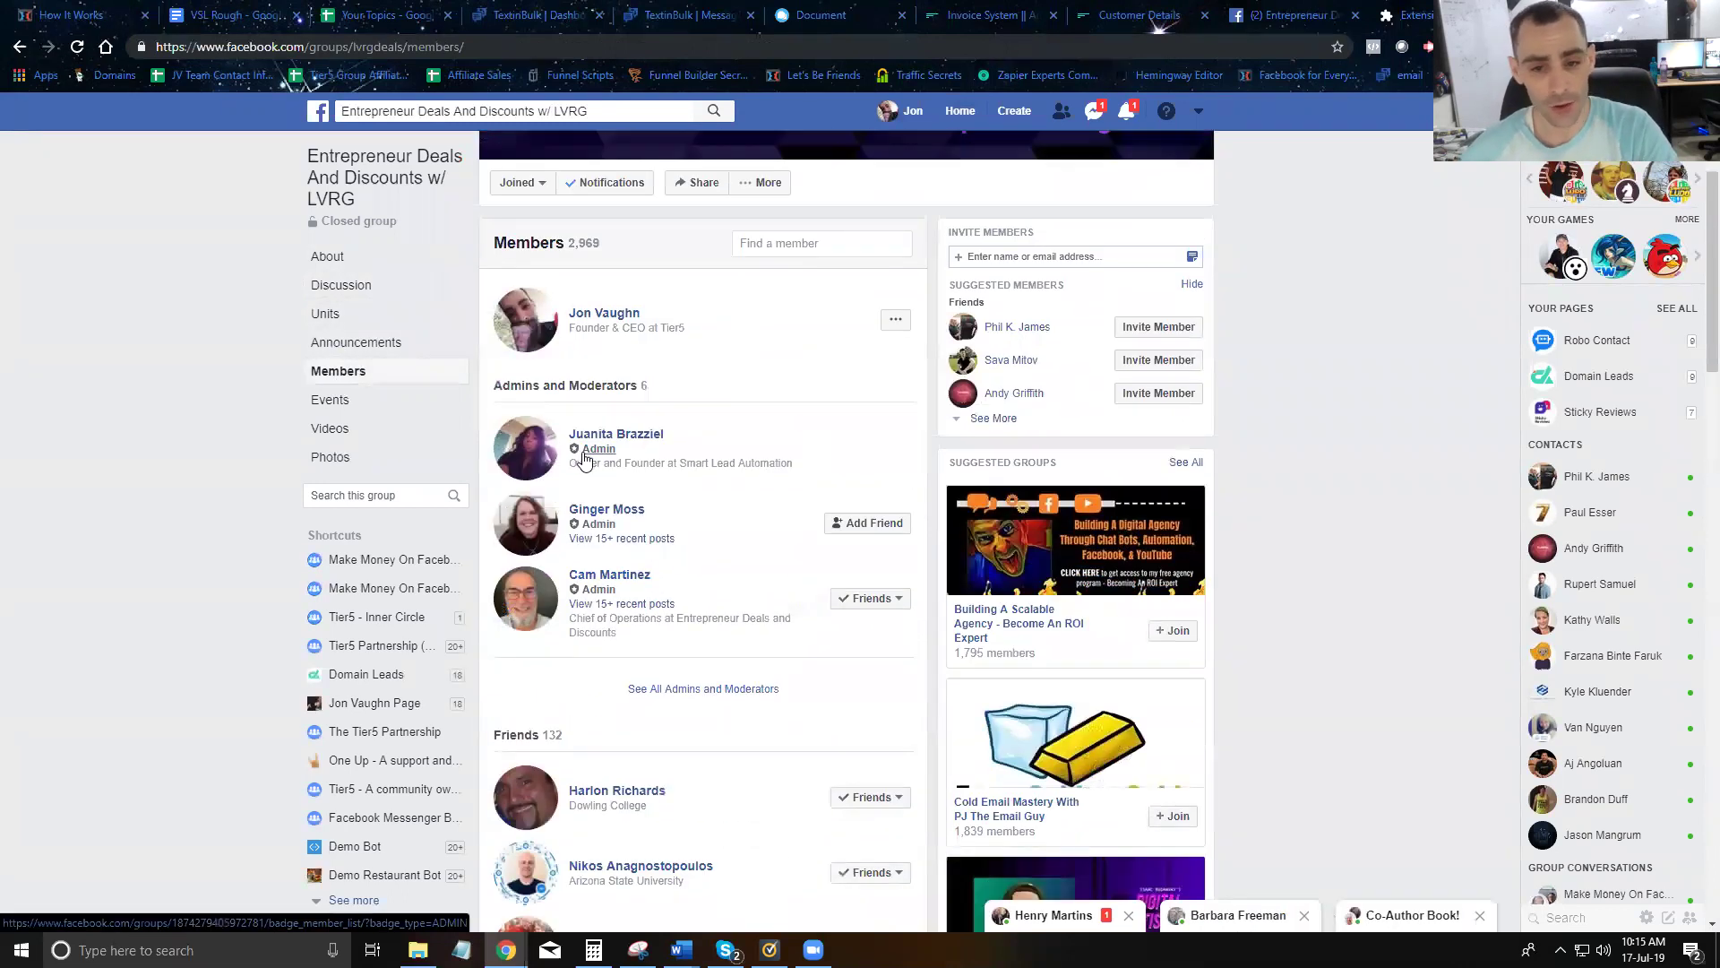
pyautogui.scroll(-1, 565, 448)
pyautogui.scroll(1, 564, 439)
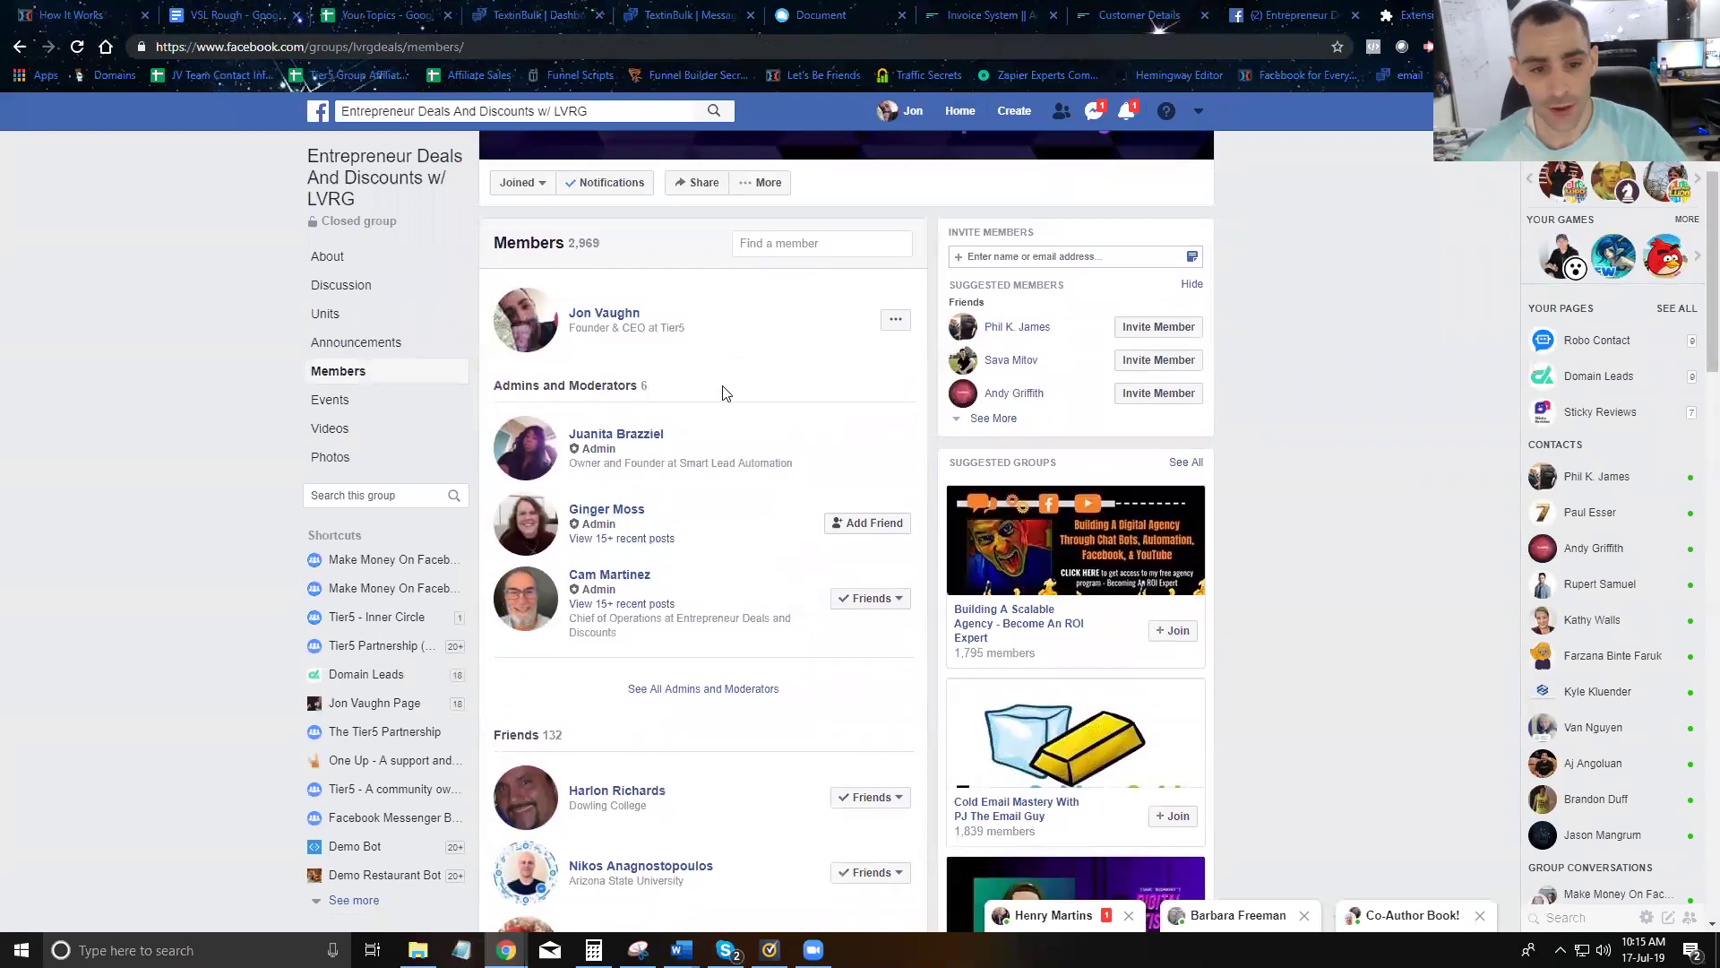
pyautogui.scroll(-3, 724, 406)
pyautogui.scroll(-7, 678, 478)
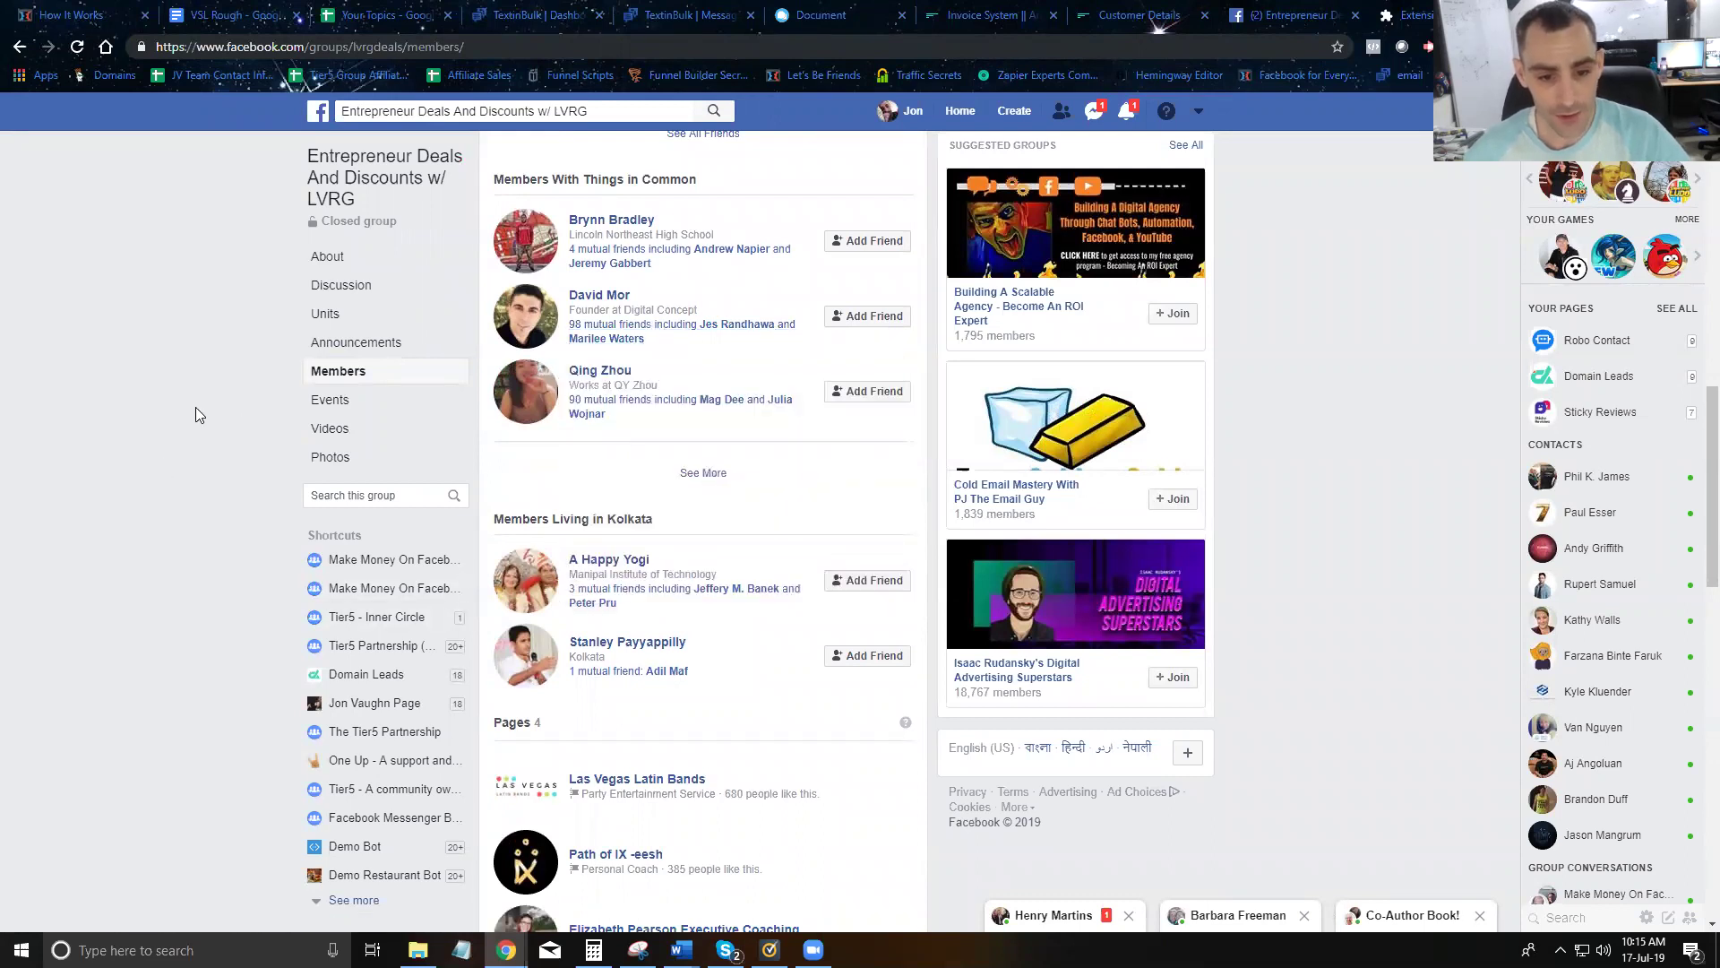
pyautogui.moveTo(698, 310); pyautogui.dragTo(581, 310)
pyautogui.moveTo(722, 237); pyautogui.dragTo(566, 224)
pyautogui.moveTo(704, 314); pyautogui.dragTo(606, 305)
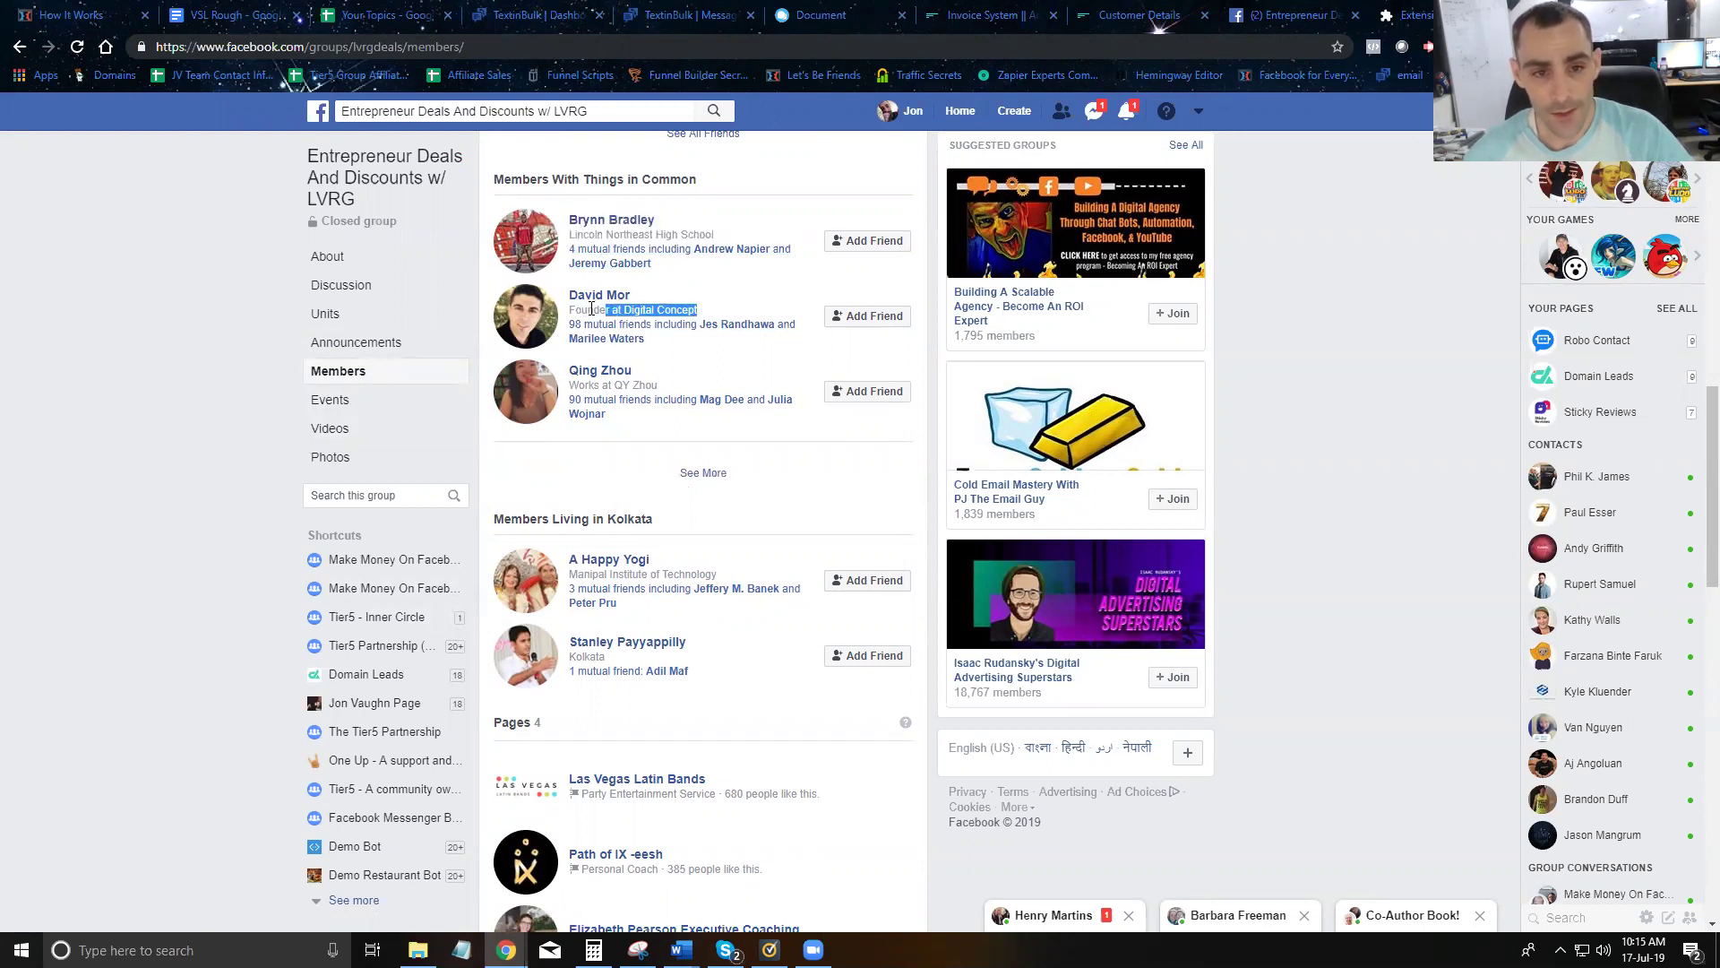
# - Scroll down to the New to the Group members and open the FB Automation popup
pyautogui.scroll(-2, 613, 385)
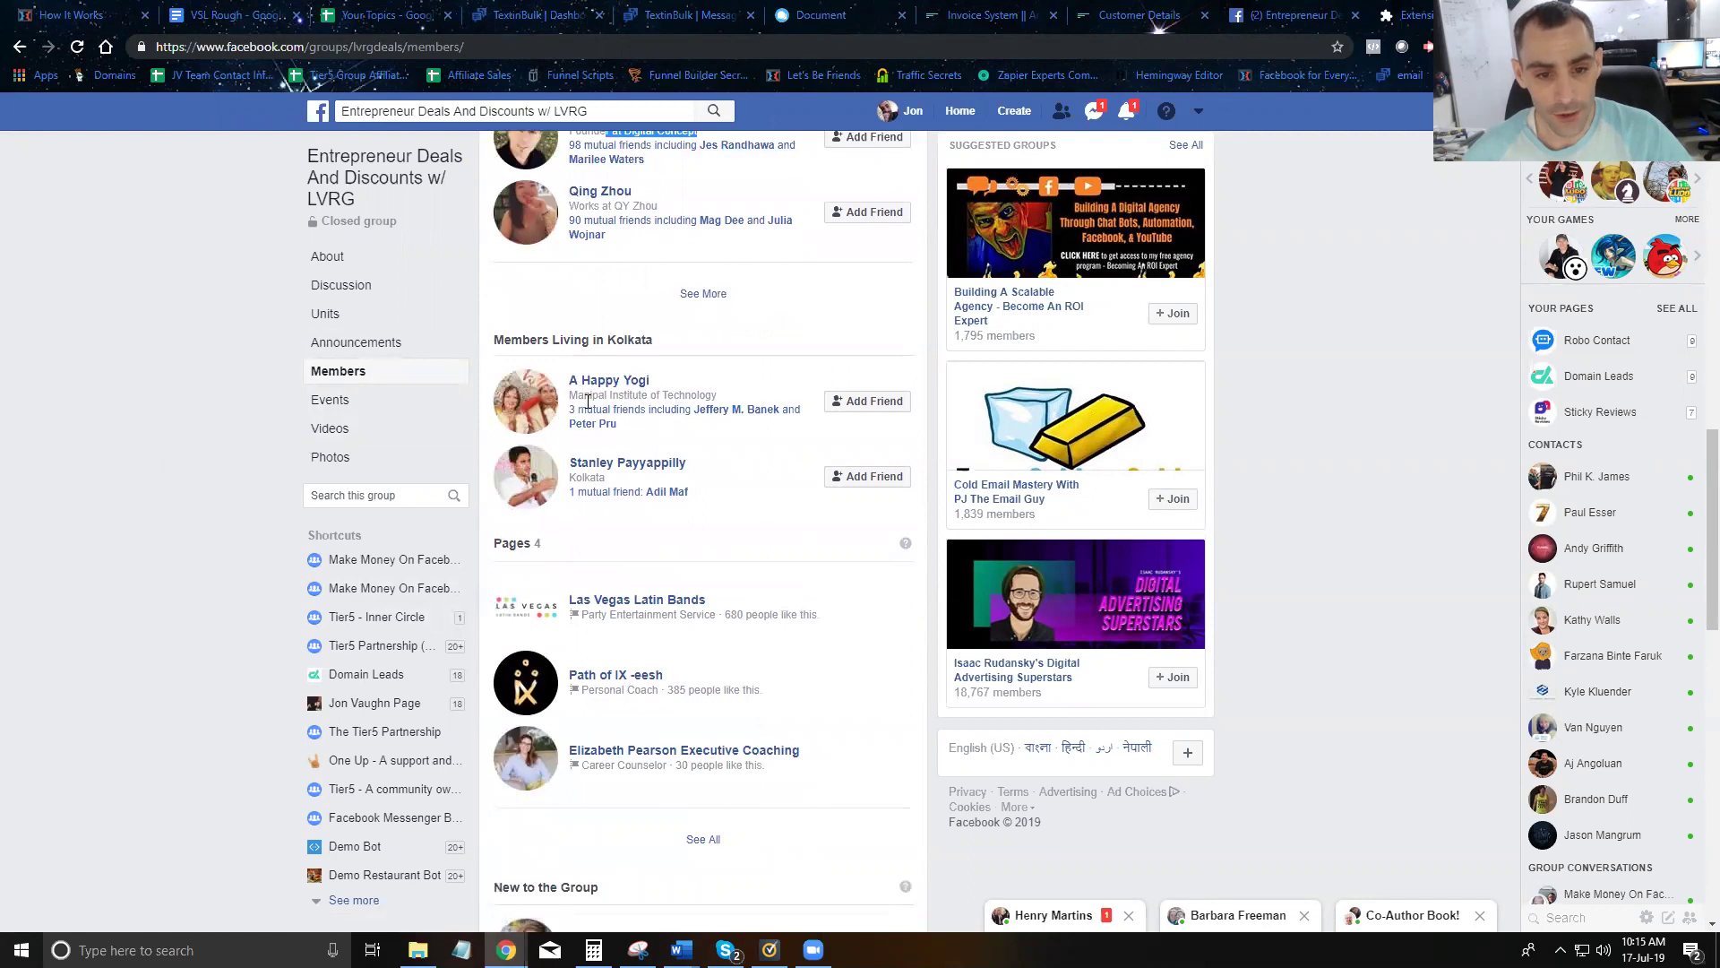
pyautogui.scroll(-3, 625, 400)
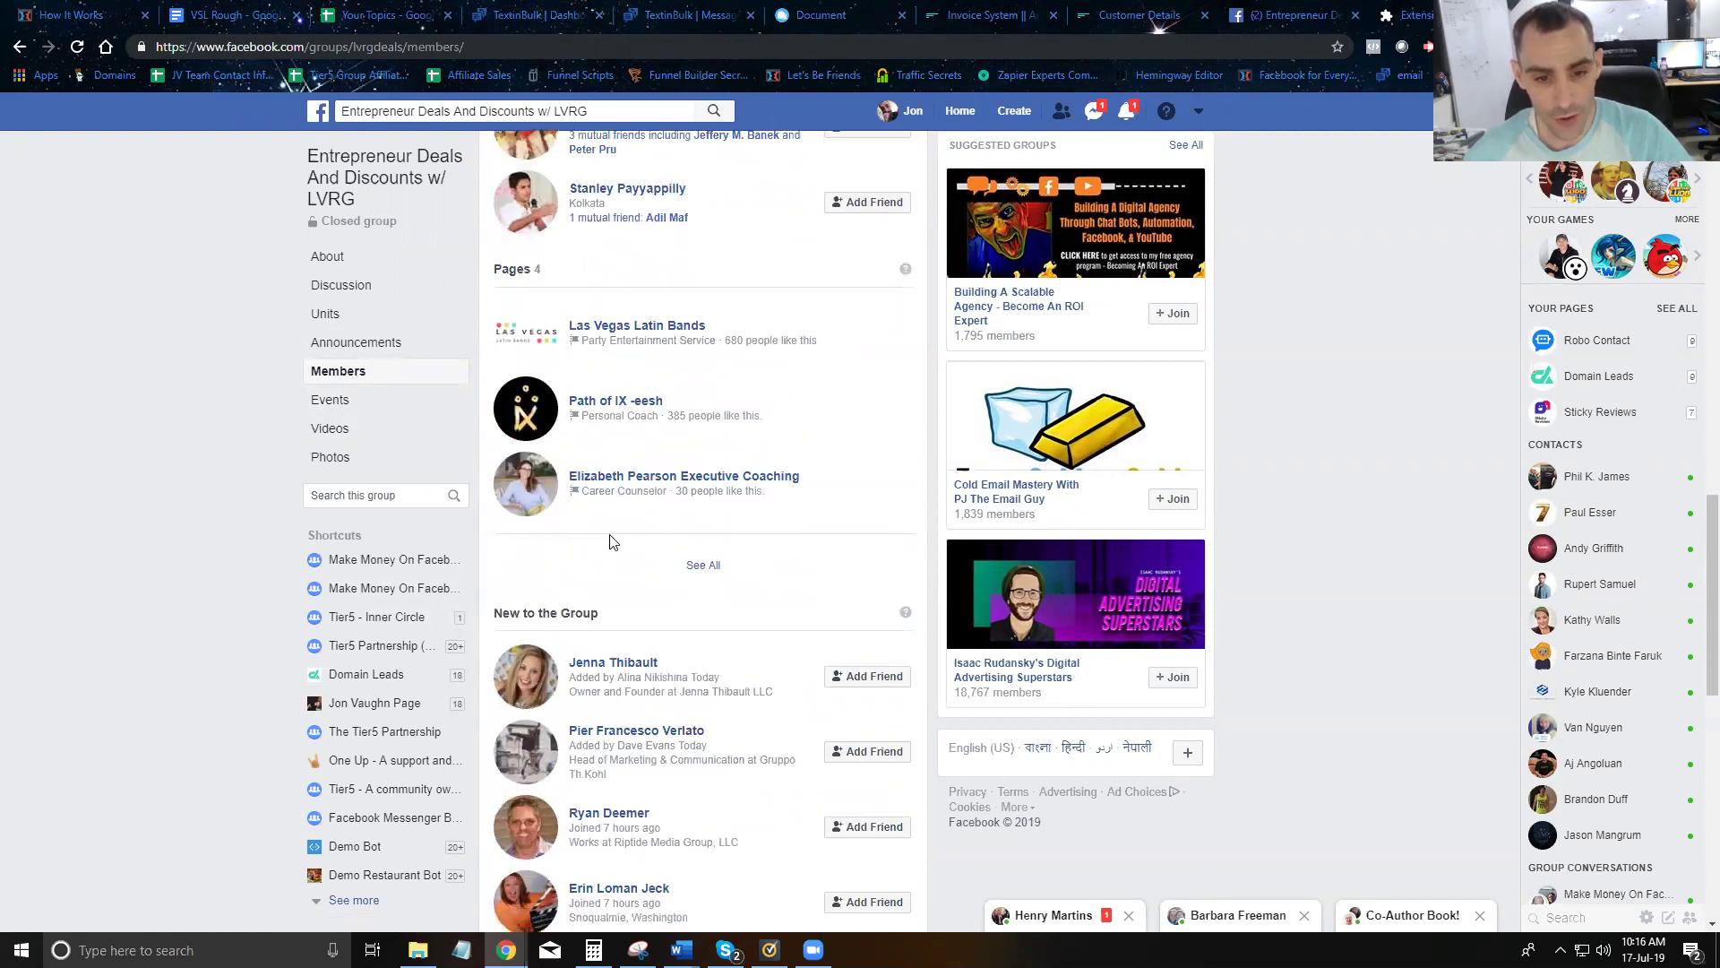
pyautogui.scroll(-1, 613, 542)
pyautogui.scroll(-1, 618, 602)
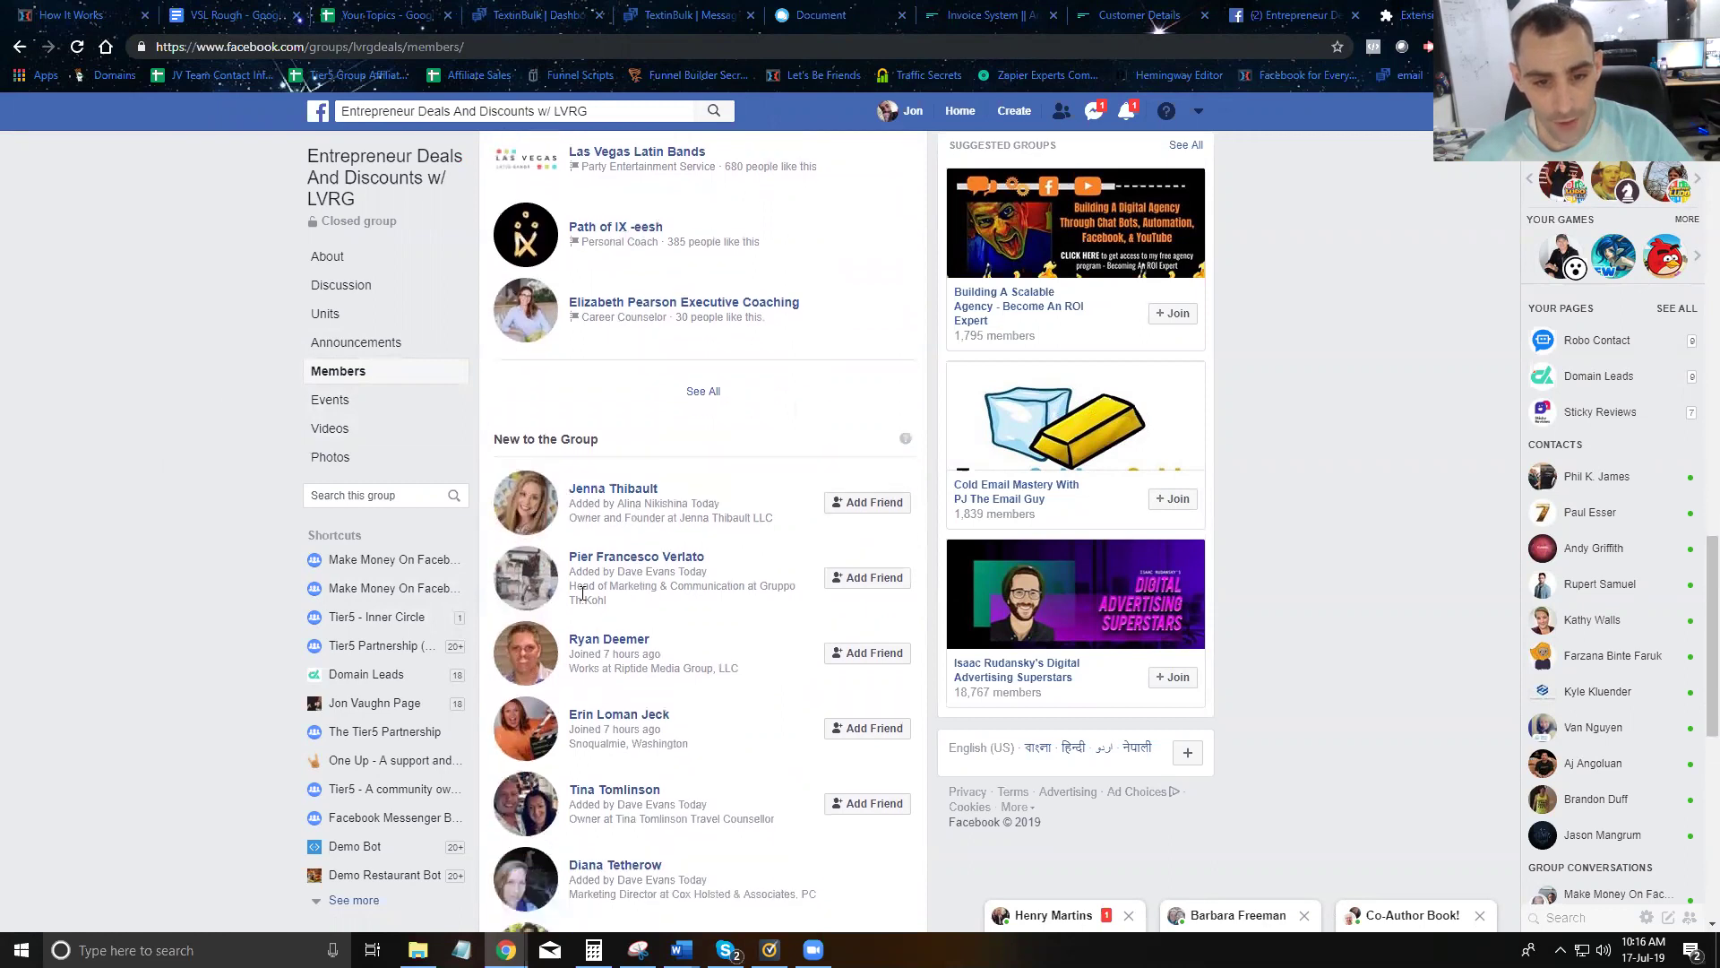
pyautogui.scroll(-1, 626, 587)
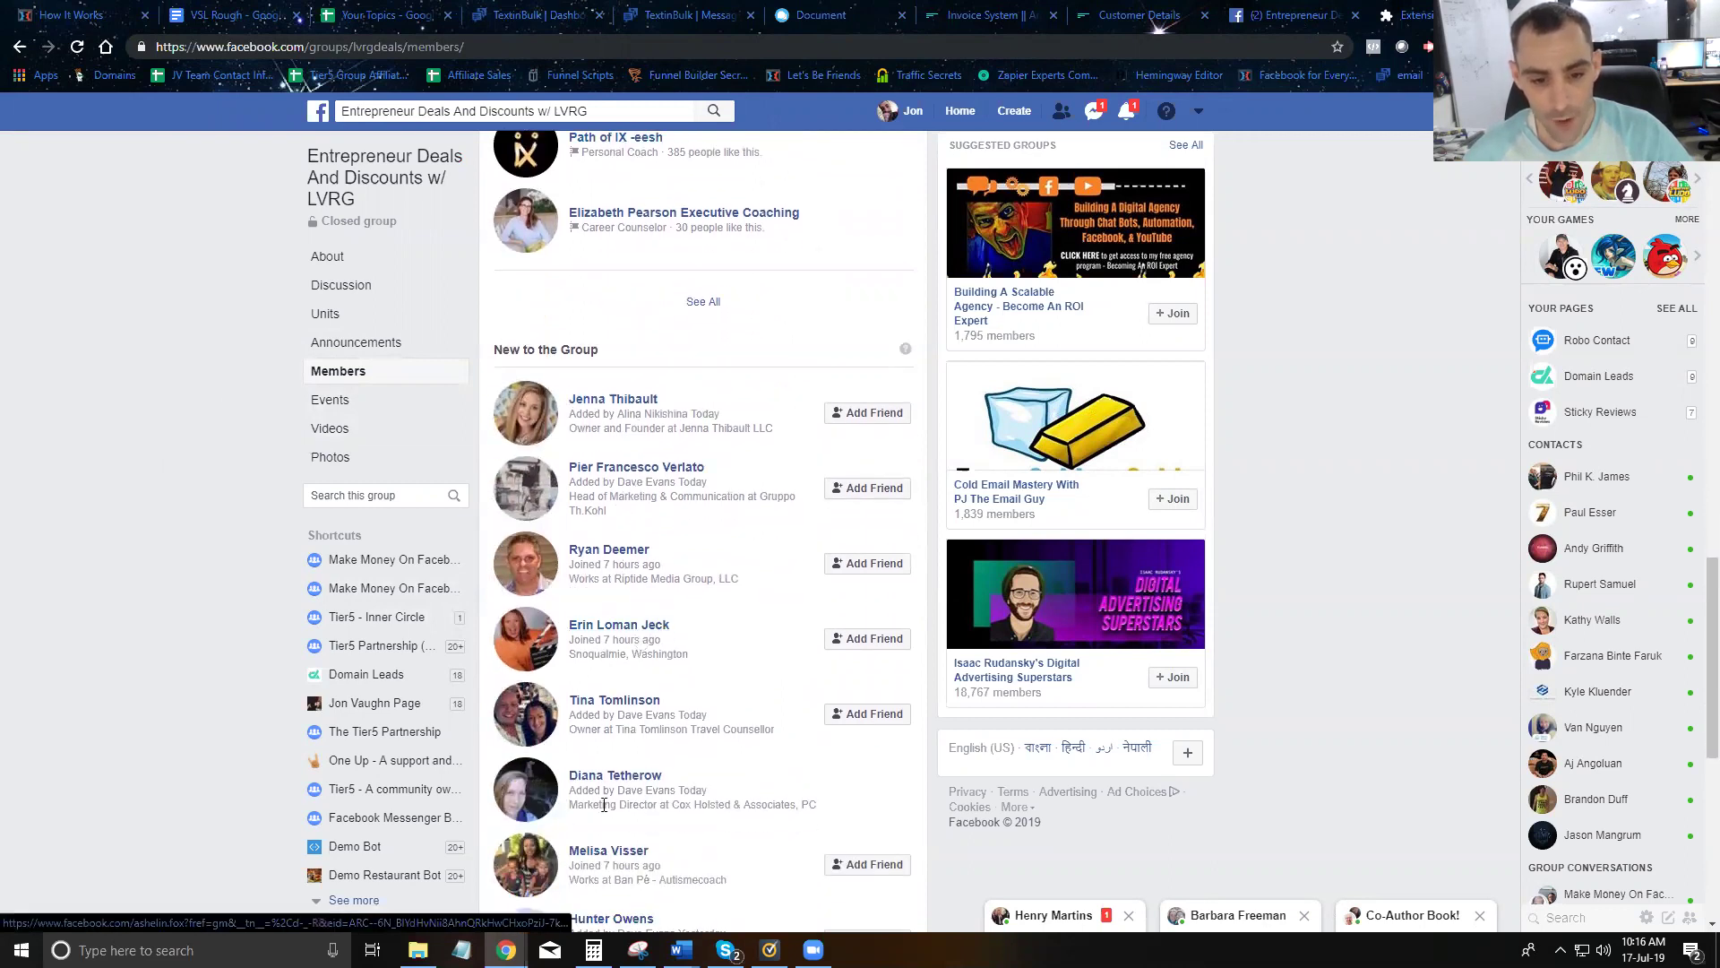
pyautogui.click(1632, 47)
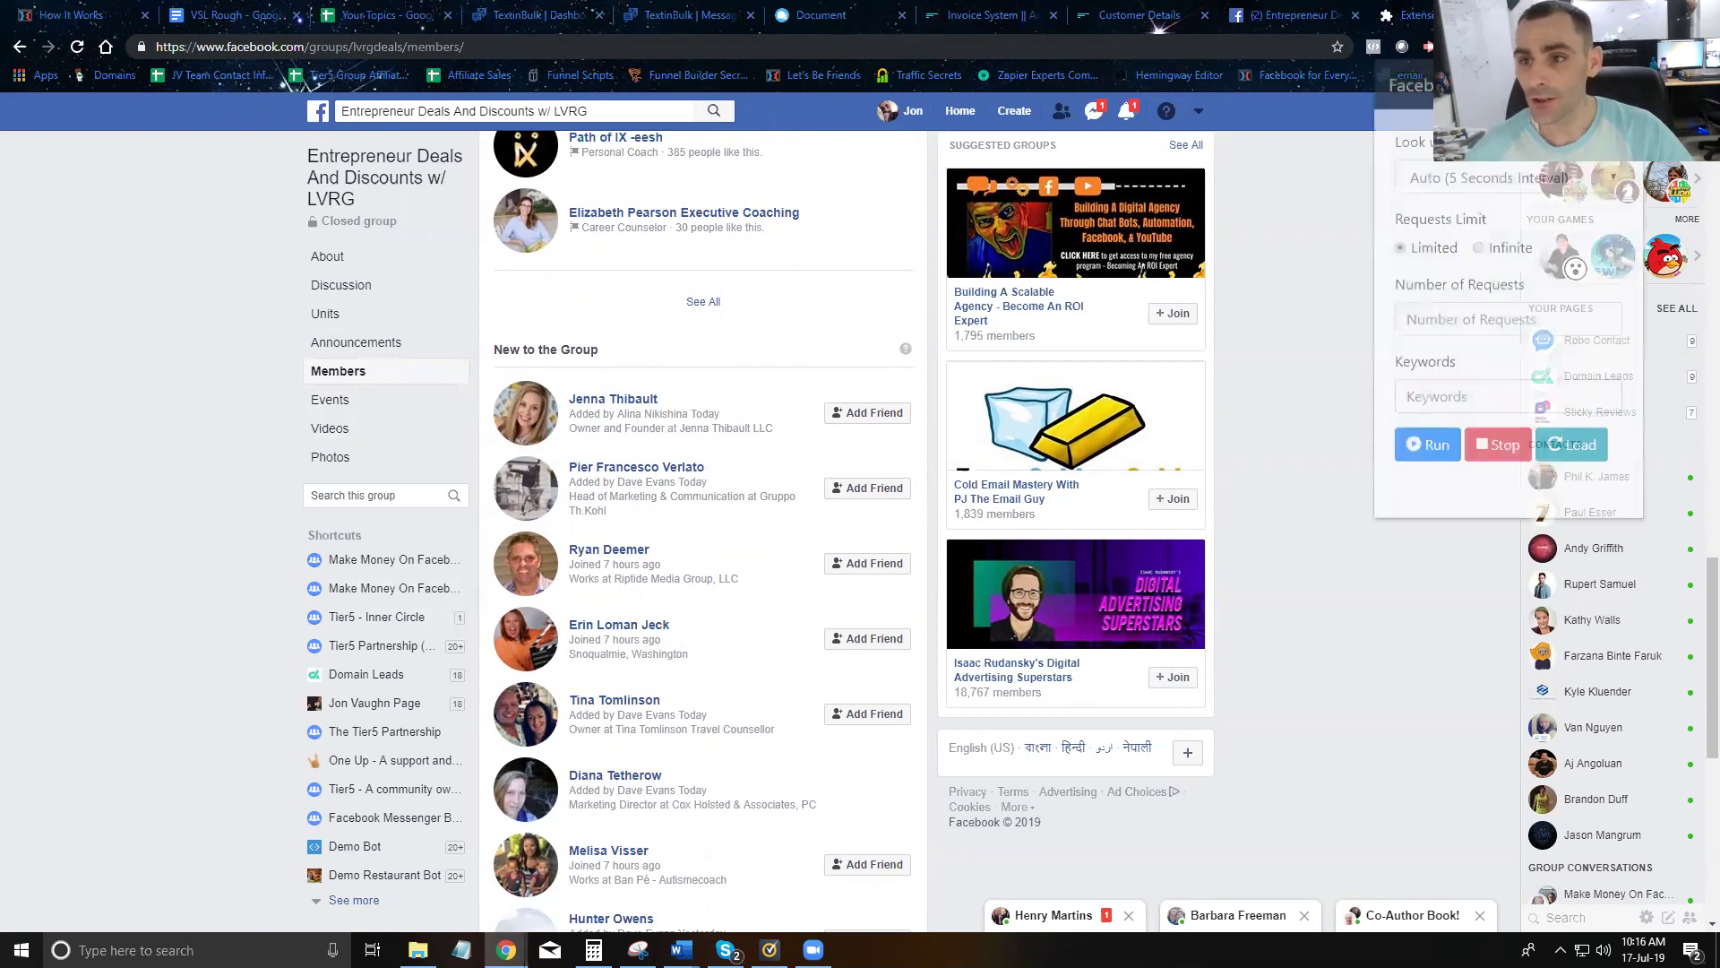
# - Set the request interval to 30 Sec. and the request limit to Infinite
pyautogui.click(1440, 180)
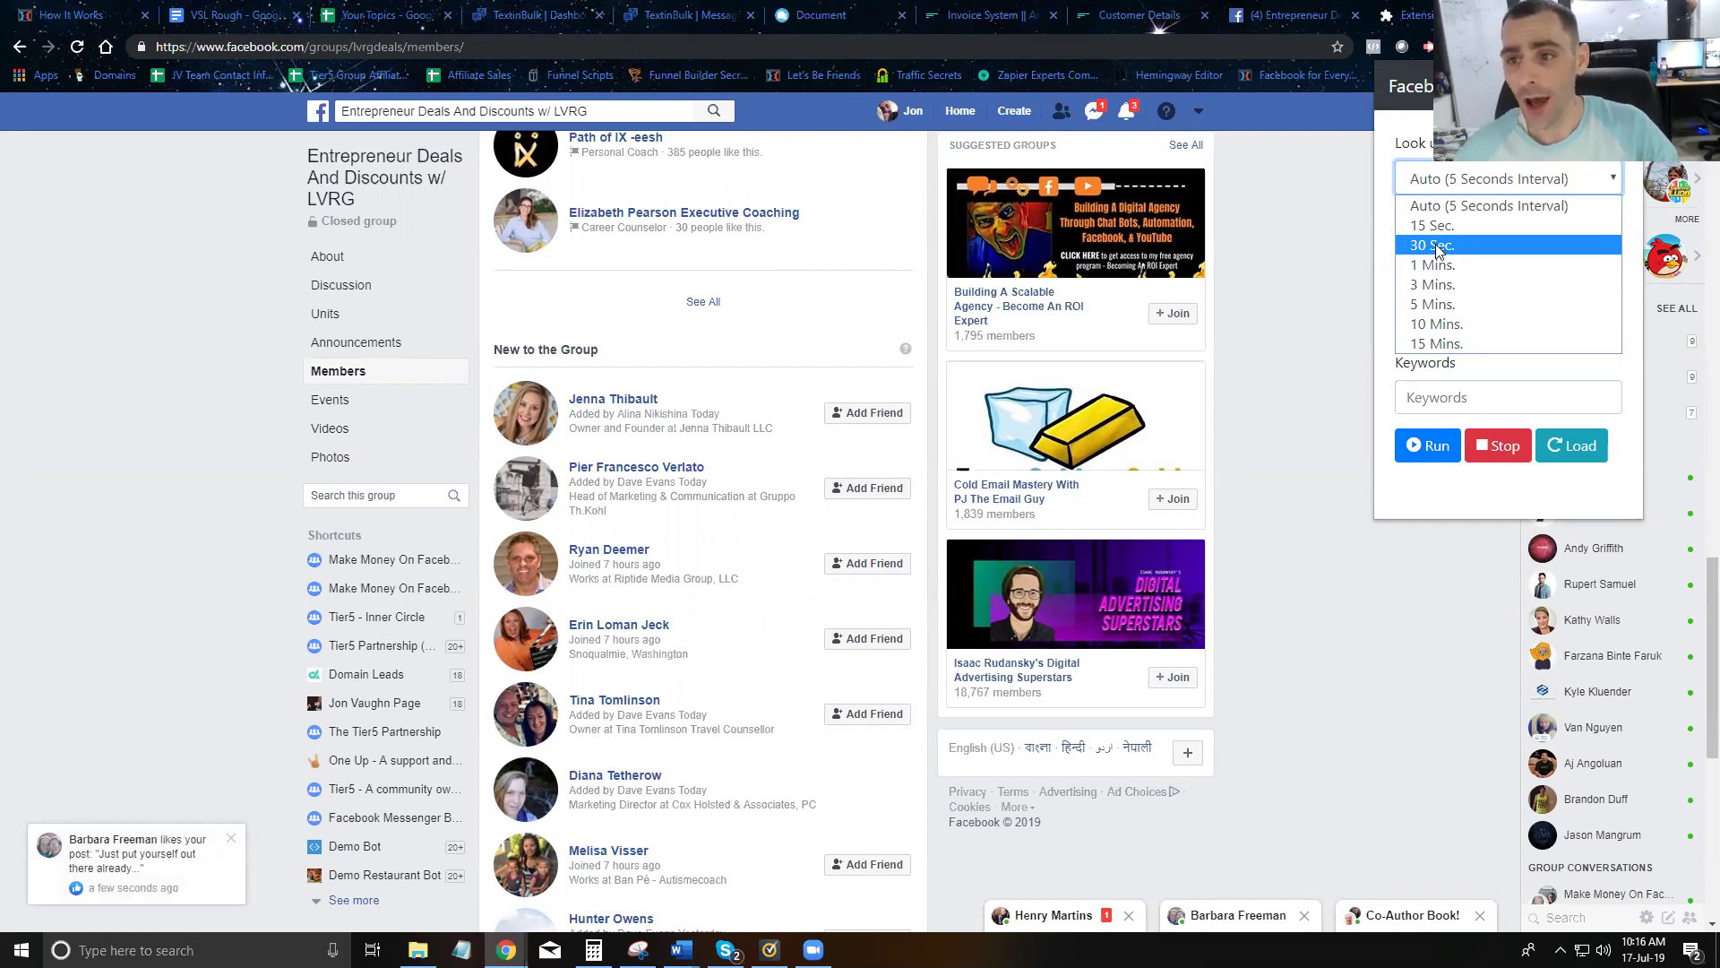
pyautogui.click(1444, 251)
pyautogui.click(1437, 319)
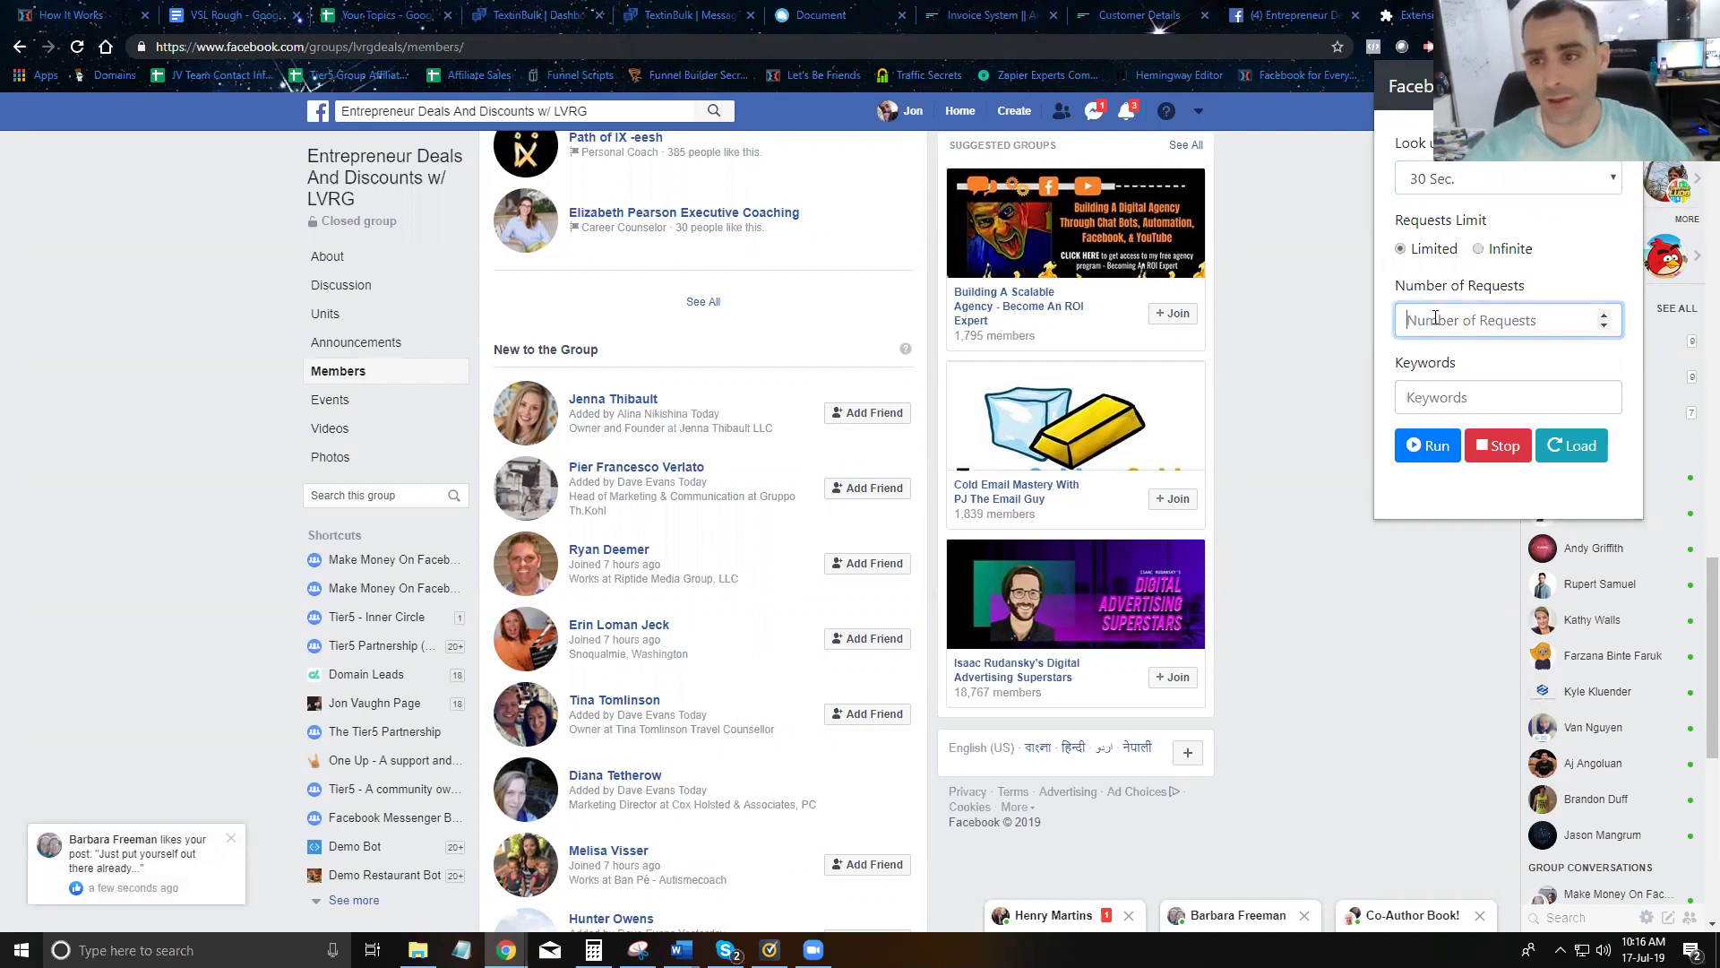
pyautogui.click(1479, 249)
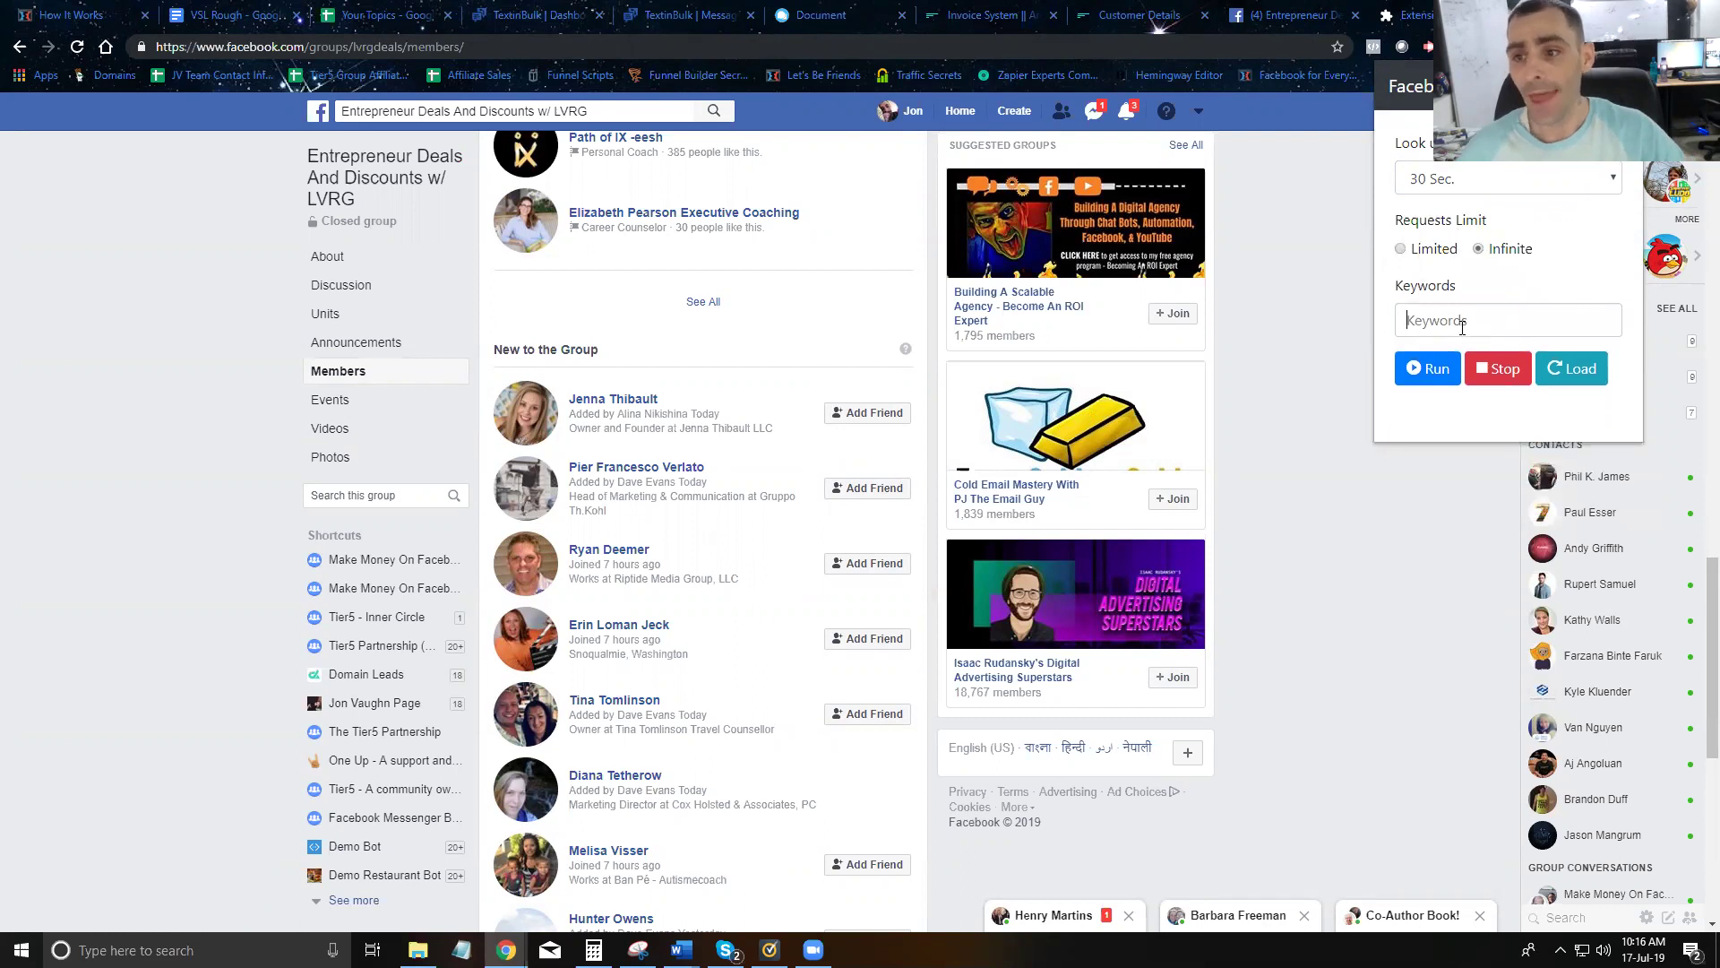
# - Add Founder, Owner and CEO as match keywords and close the settings popup
pyautogui.write('Founder')
pyautogui.press('Return')
pyautogui.write('Owner')
pyautogui.press('Return')
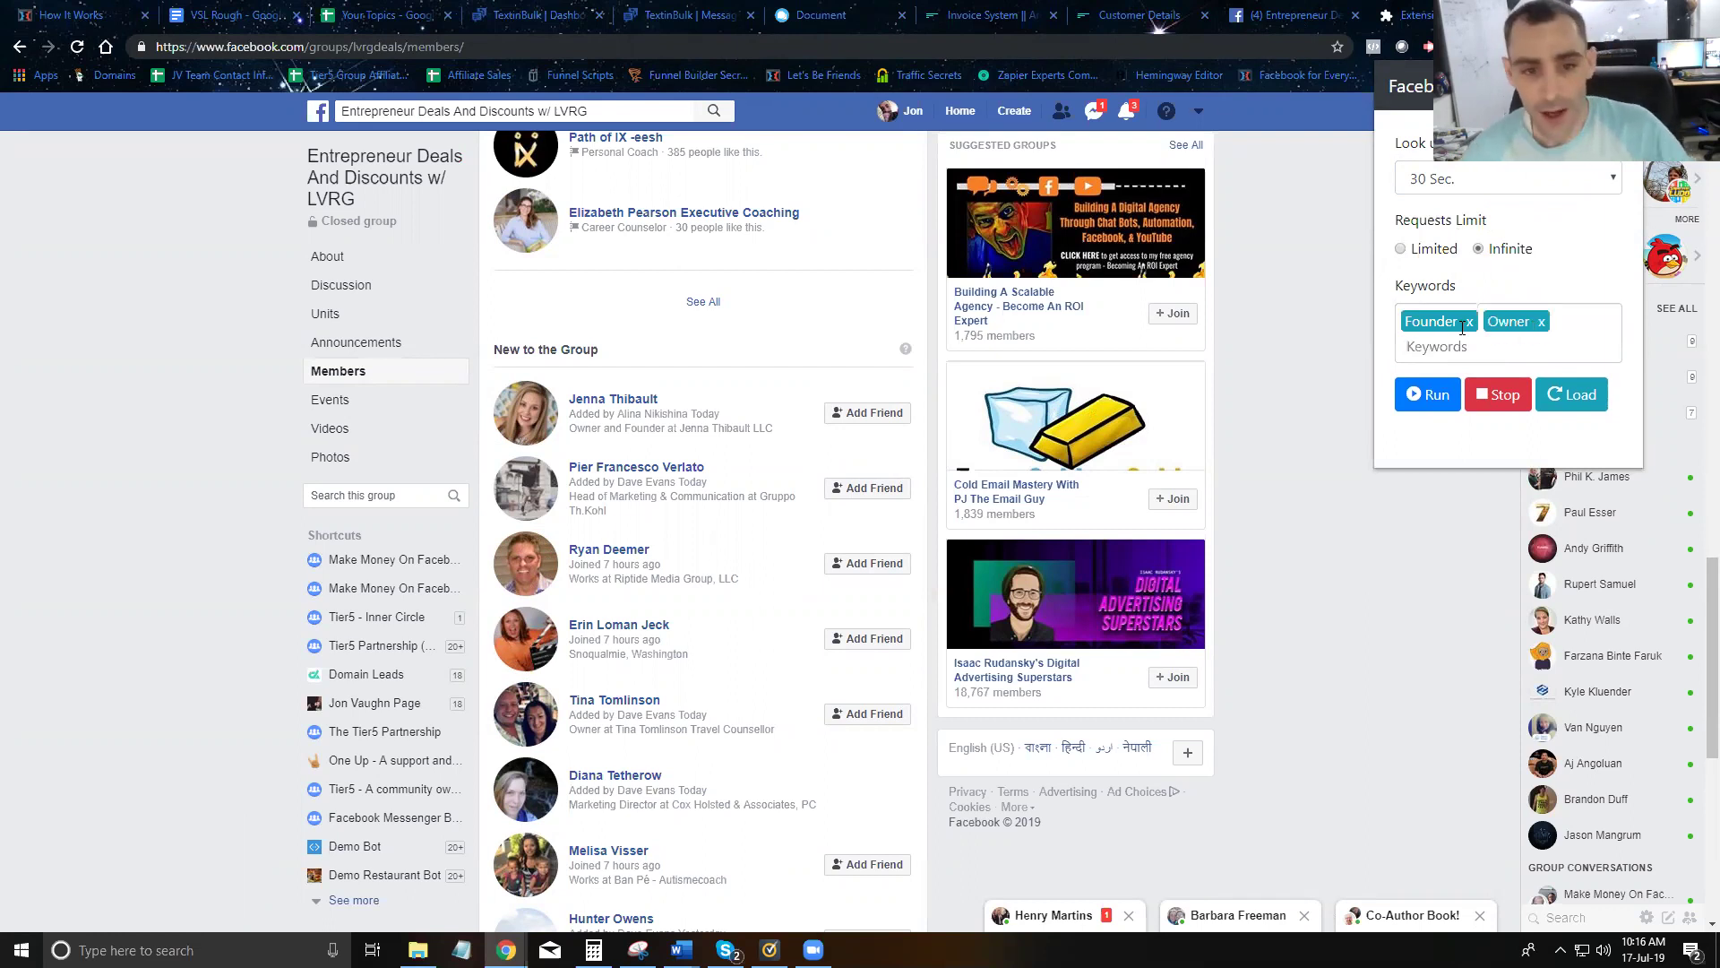
pyautogui.write('CEO')
pyautogui.press('Return')
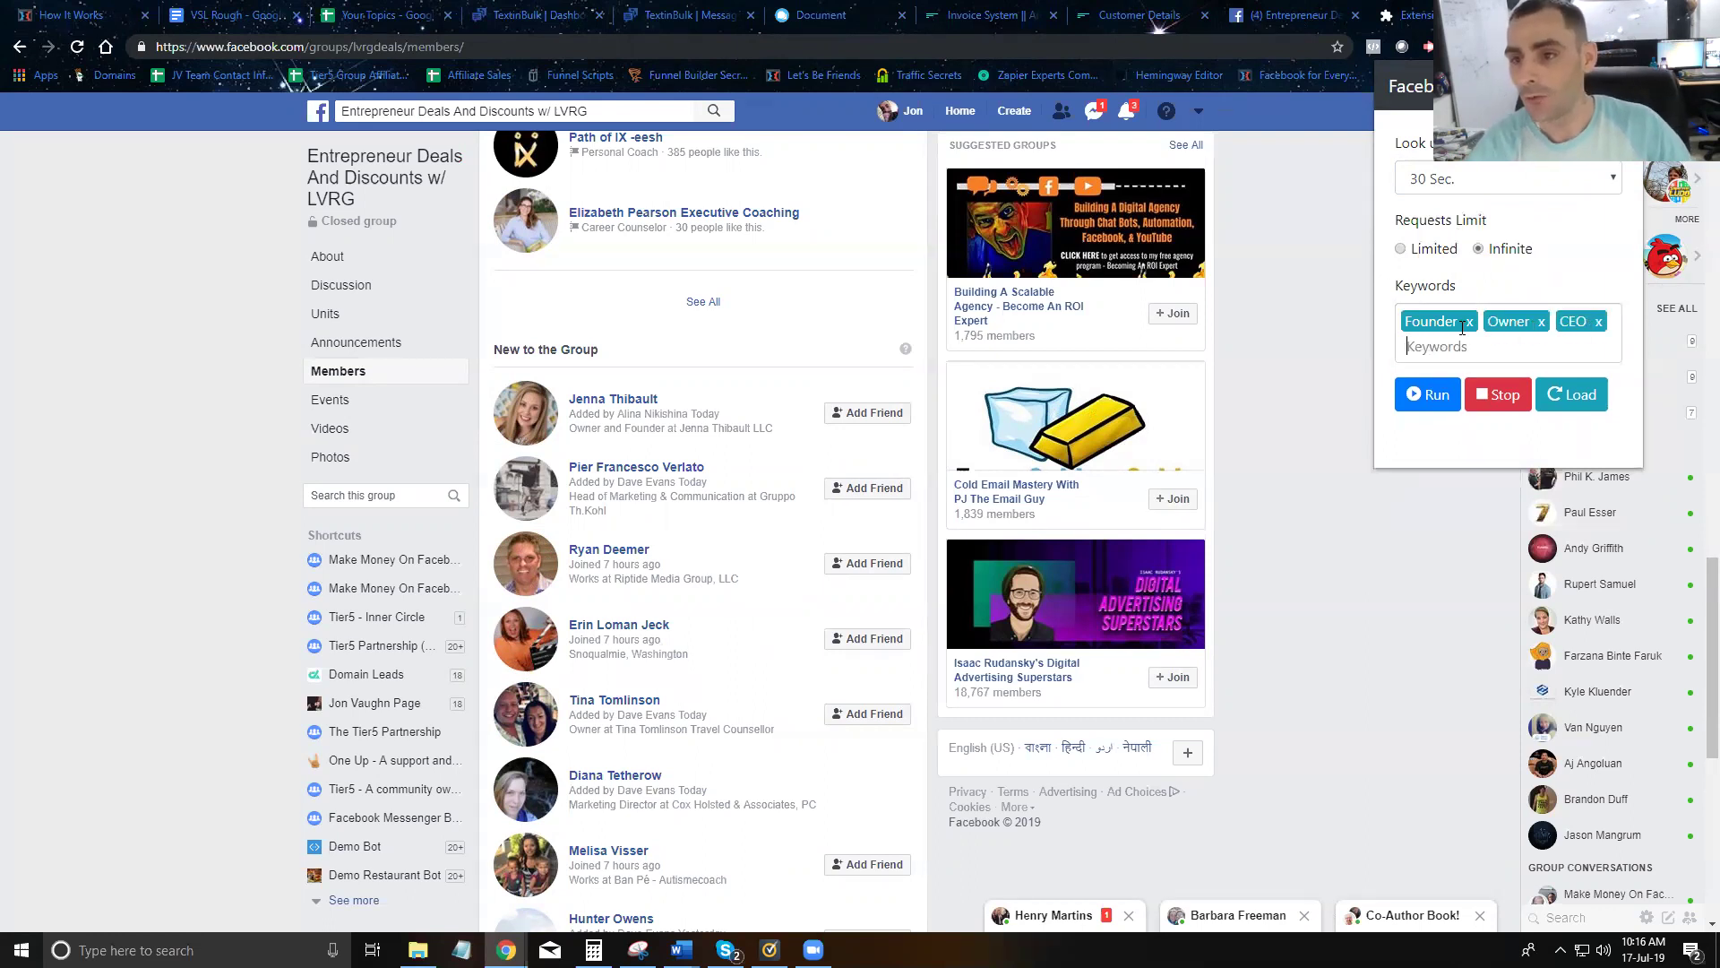
pyautogui.click(578, 421)
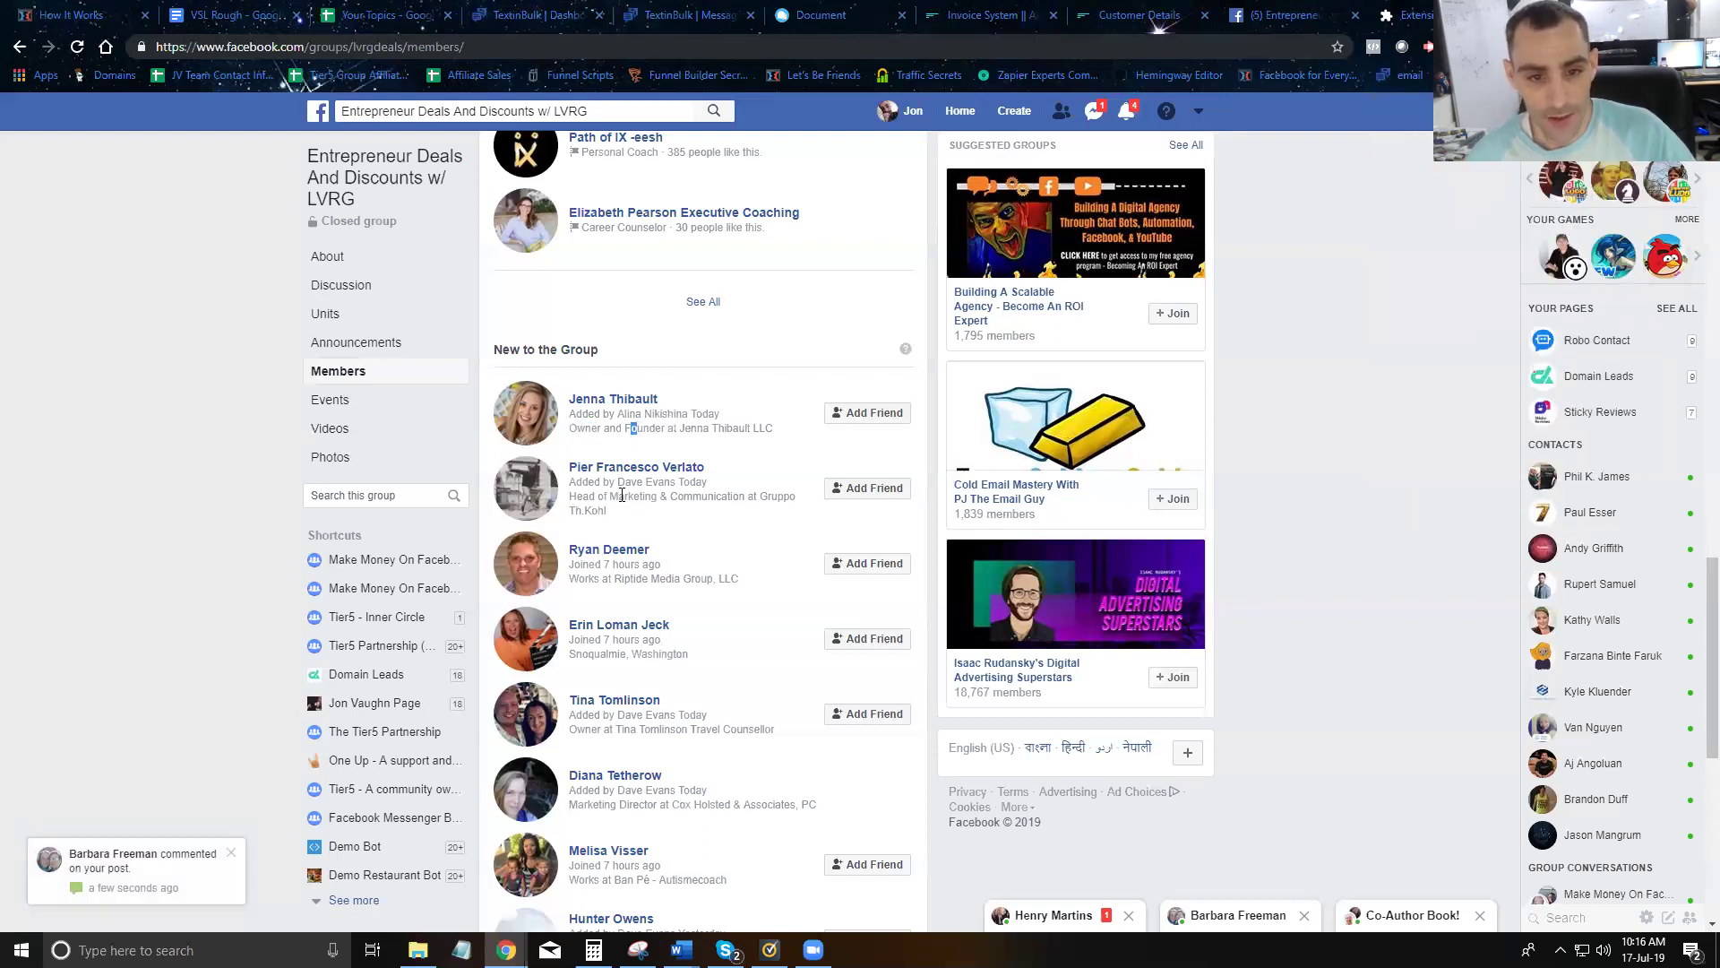
# - Reopen FB Automation and choose the 30 Sec. interval with Infinite requests
pyautogui.scroll(-4, 624, 565)
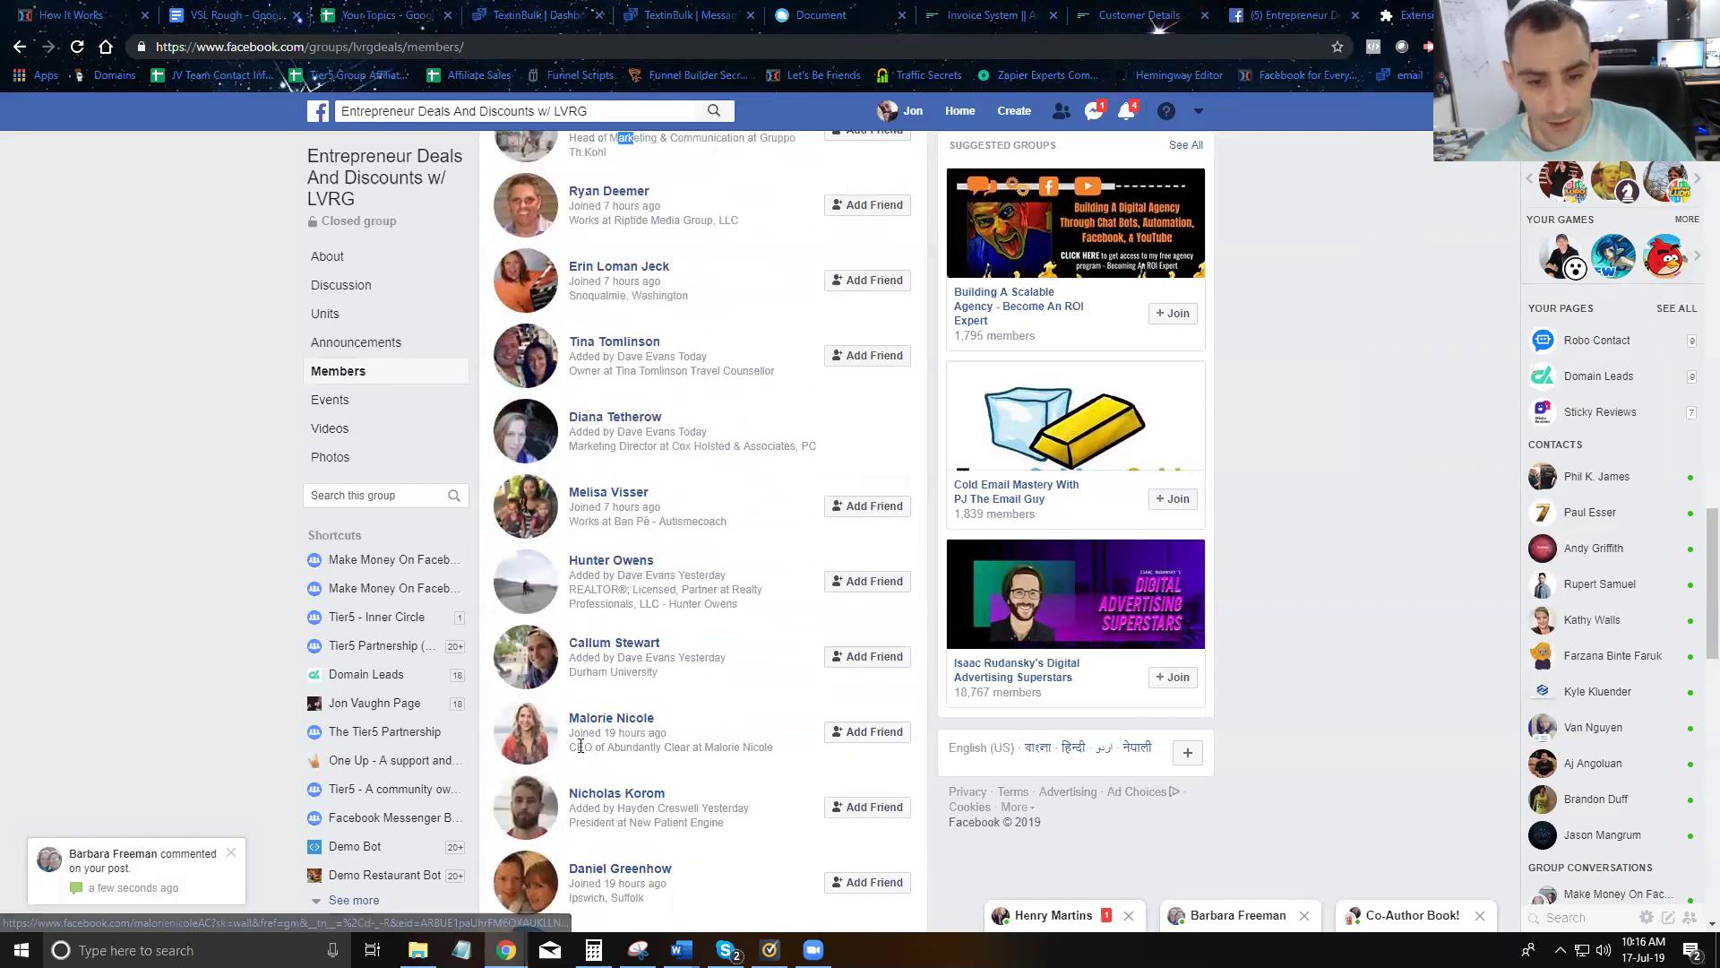
pyautogui.click(1622, 47)
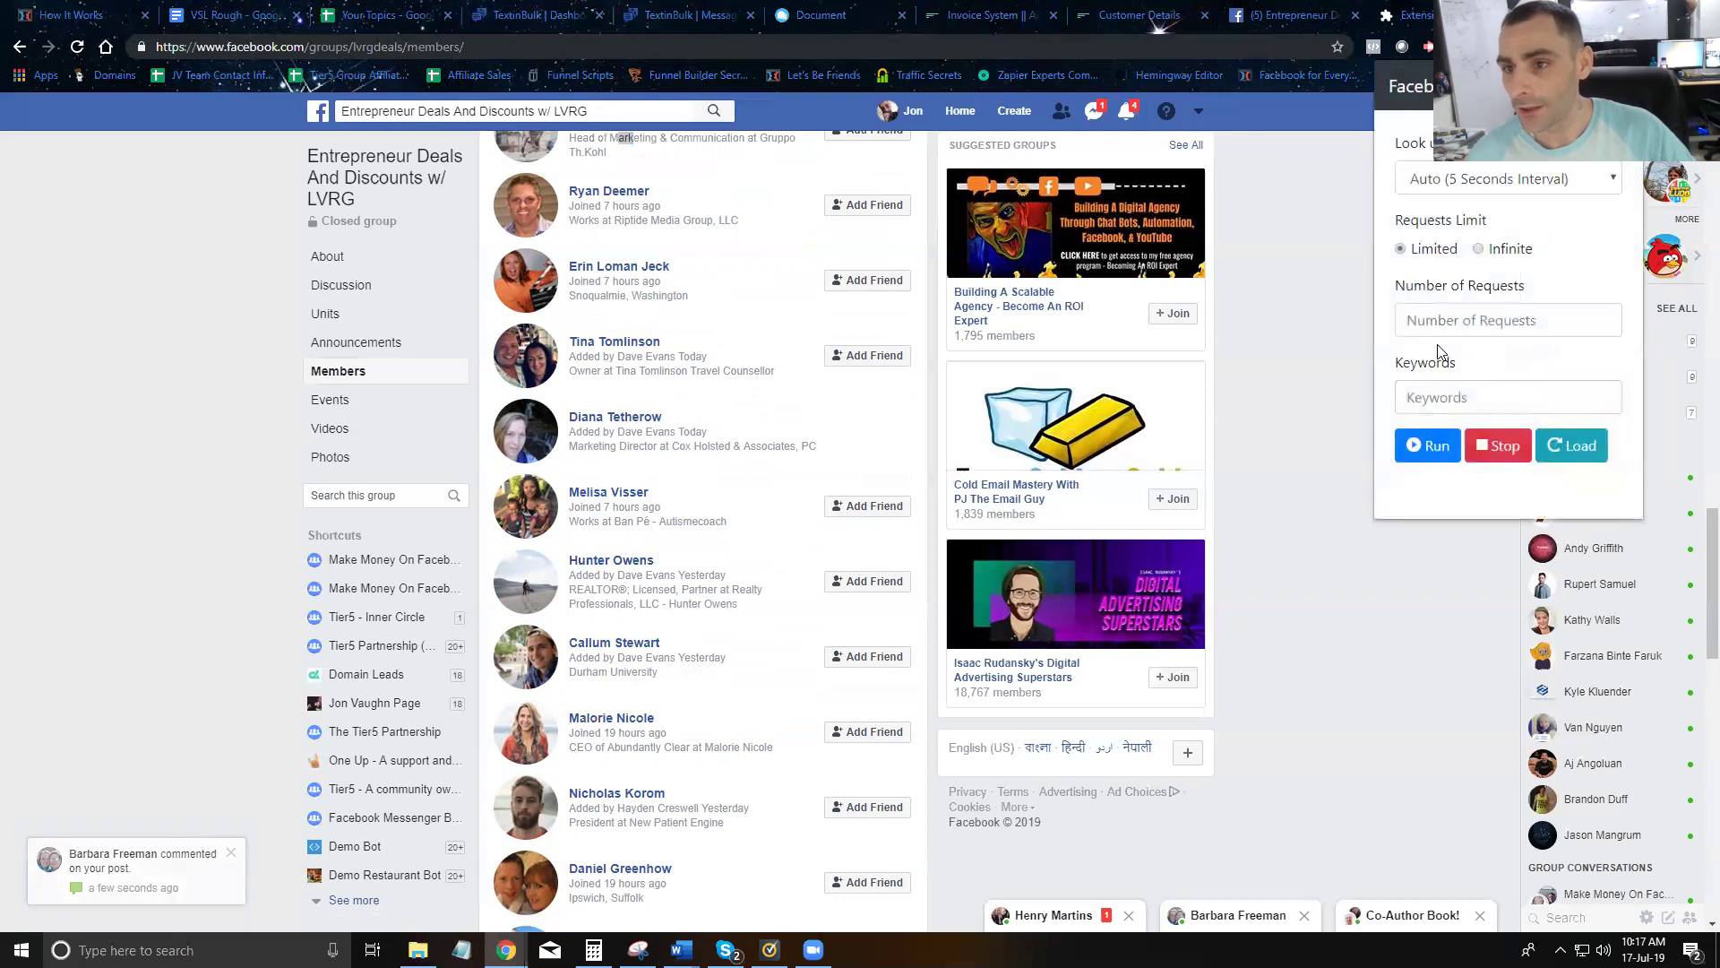
pyautogui.click(1506, 178)
pyautogui.click(1433, 246)
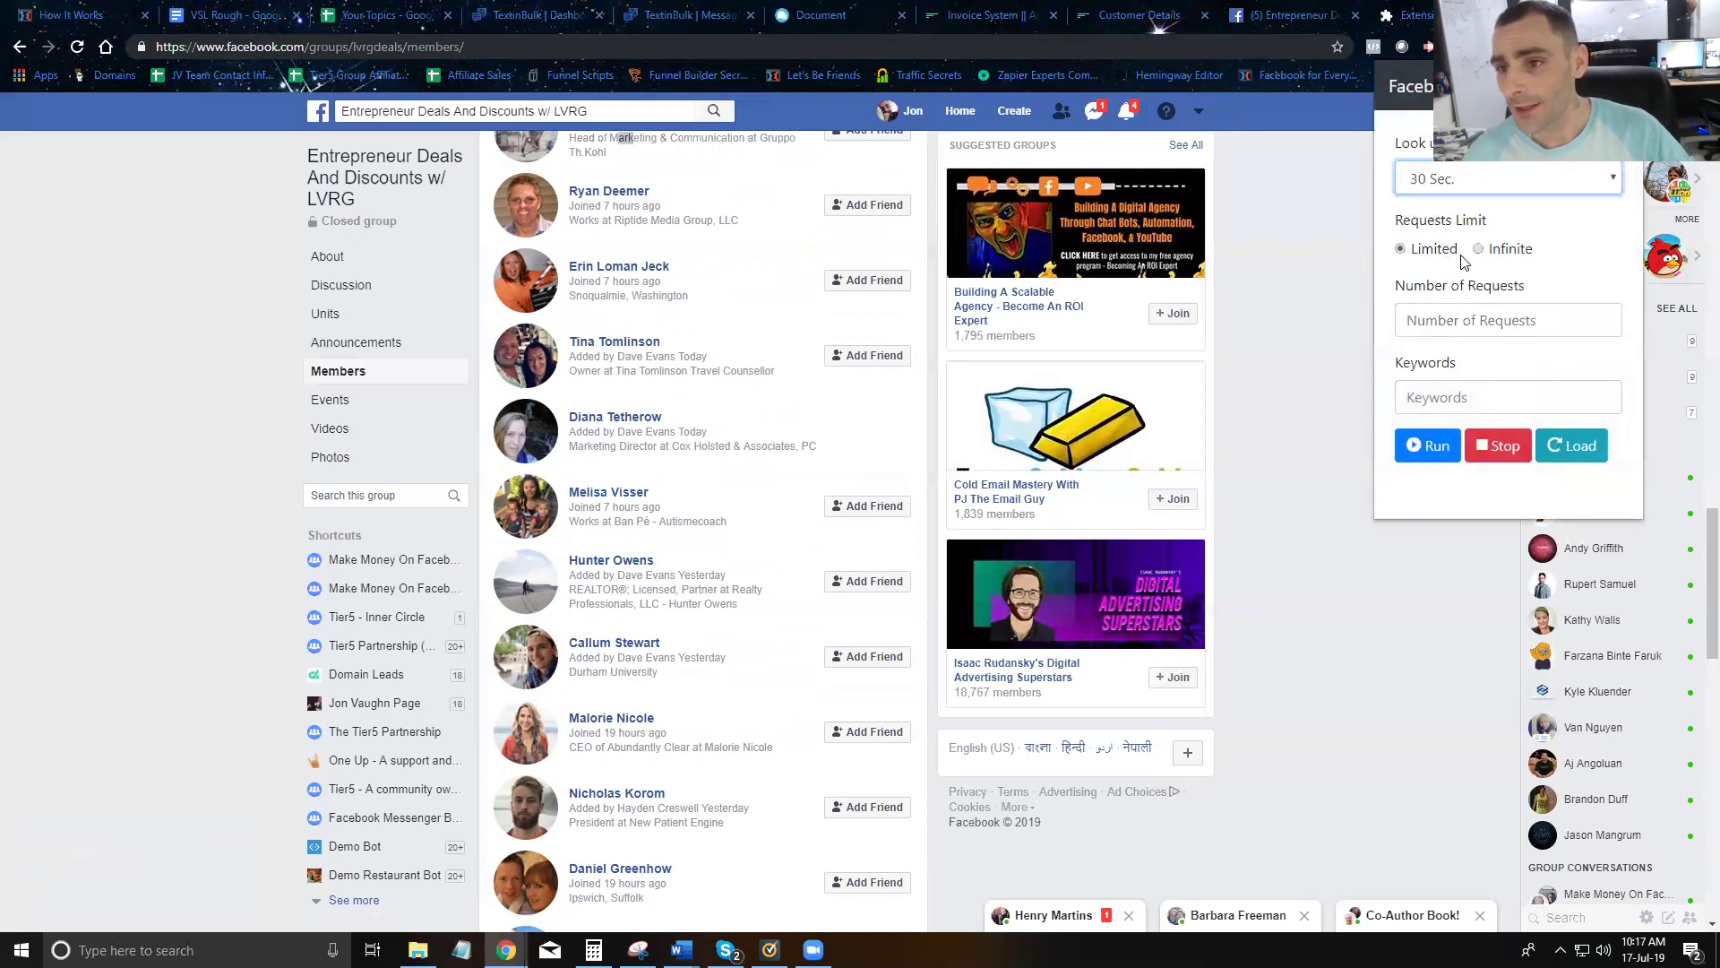
pyautogui.click(1478, 249)
# - Add Founder, CEO and Owner keywords and run the friend-request task
pyautogui.click(1453, 315)
pyautogui.write('Fo')
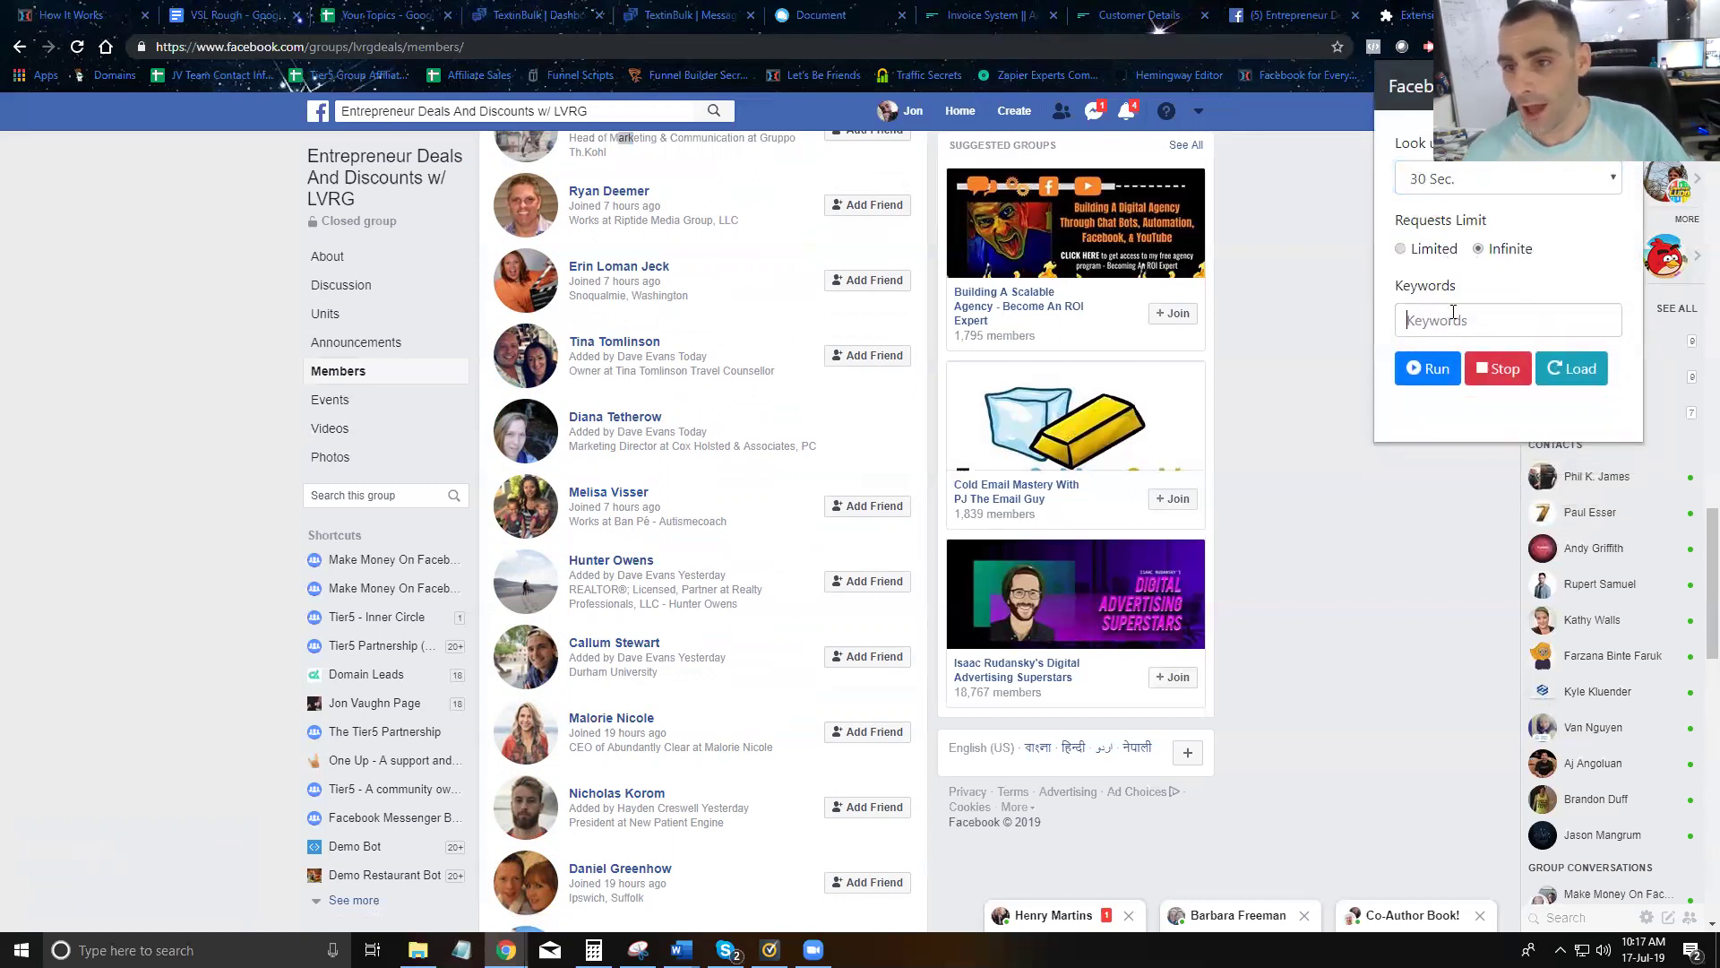
pyautogui.write('under')
pyautogui.press('Return')
pyautogui.write('CEO')
pyautogui.press('Return')
pyautogui.write('Owner')
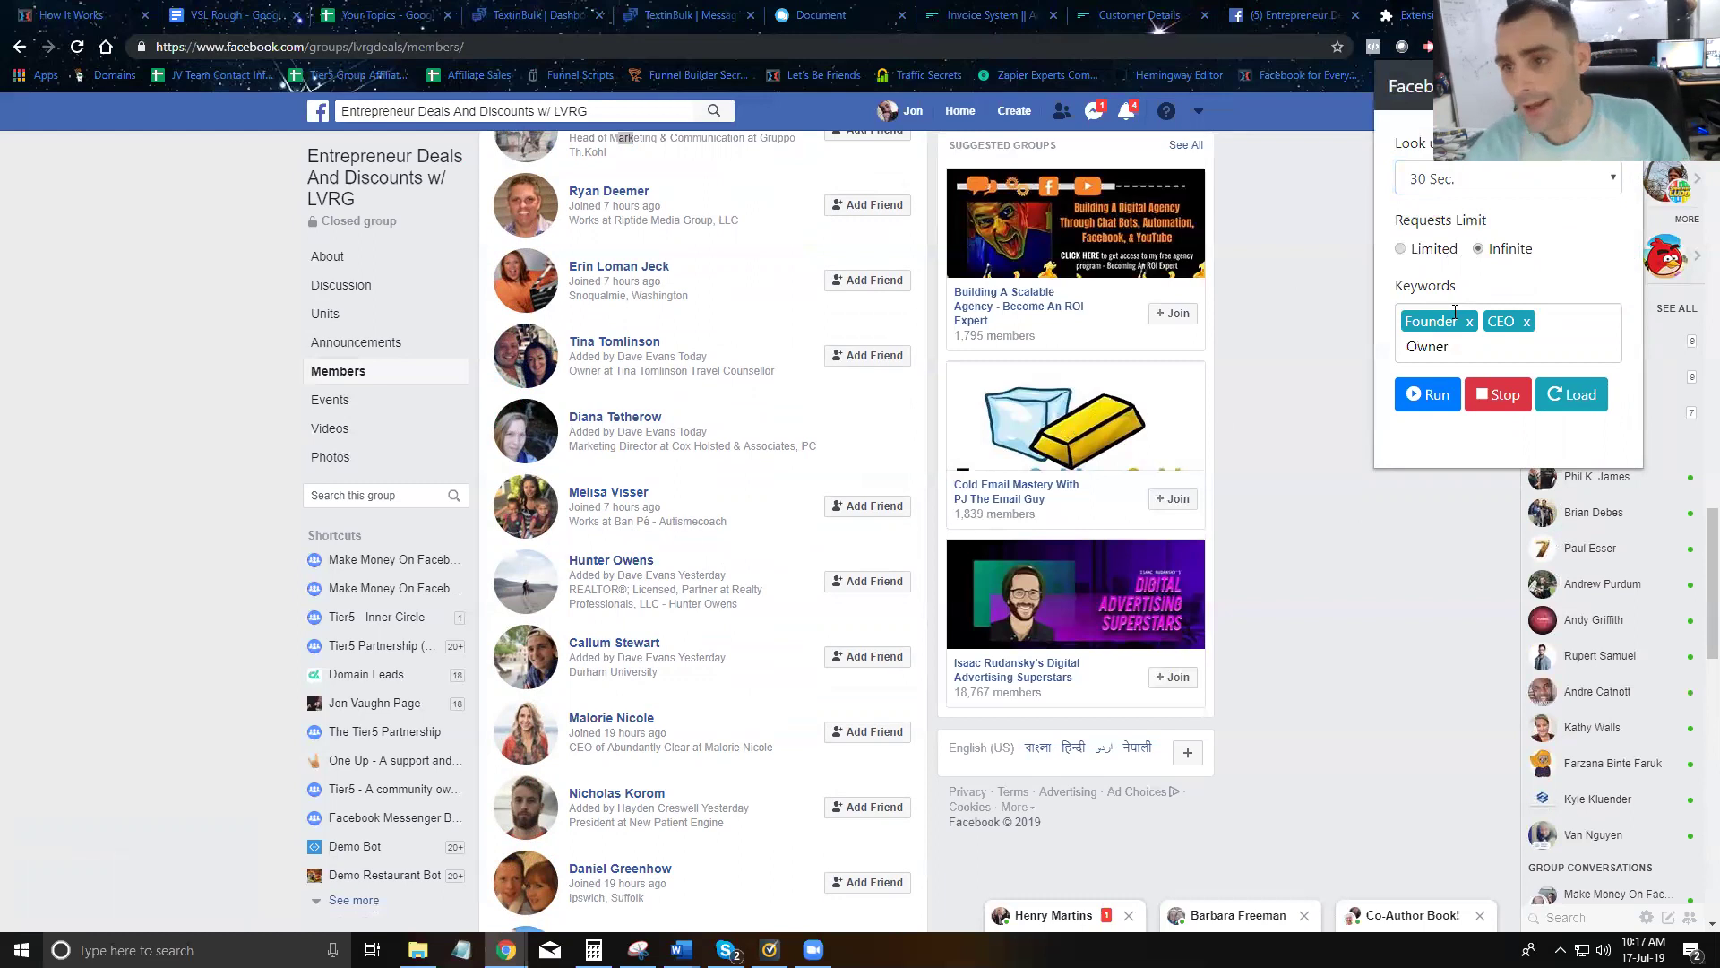
pyautogui.press('Return')
pyautogui.click(1425, 394)
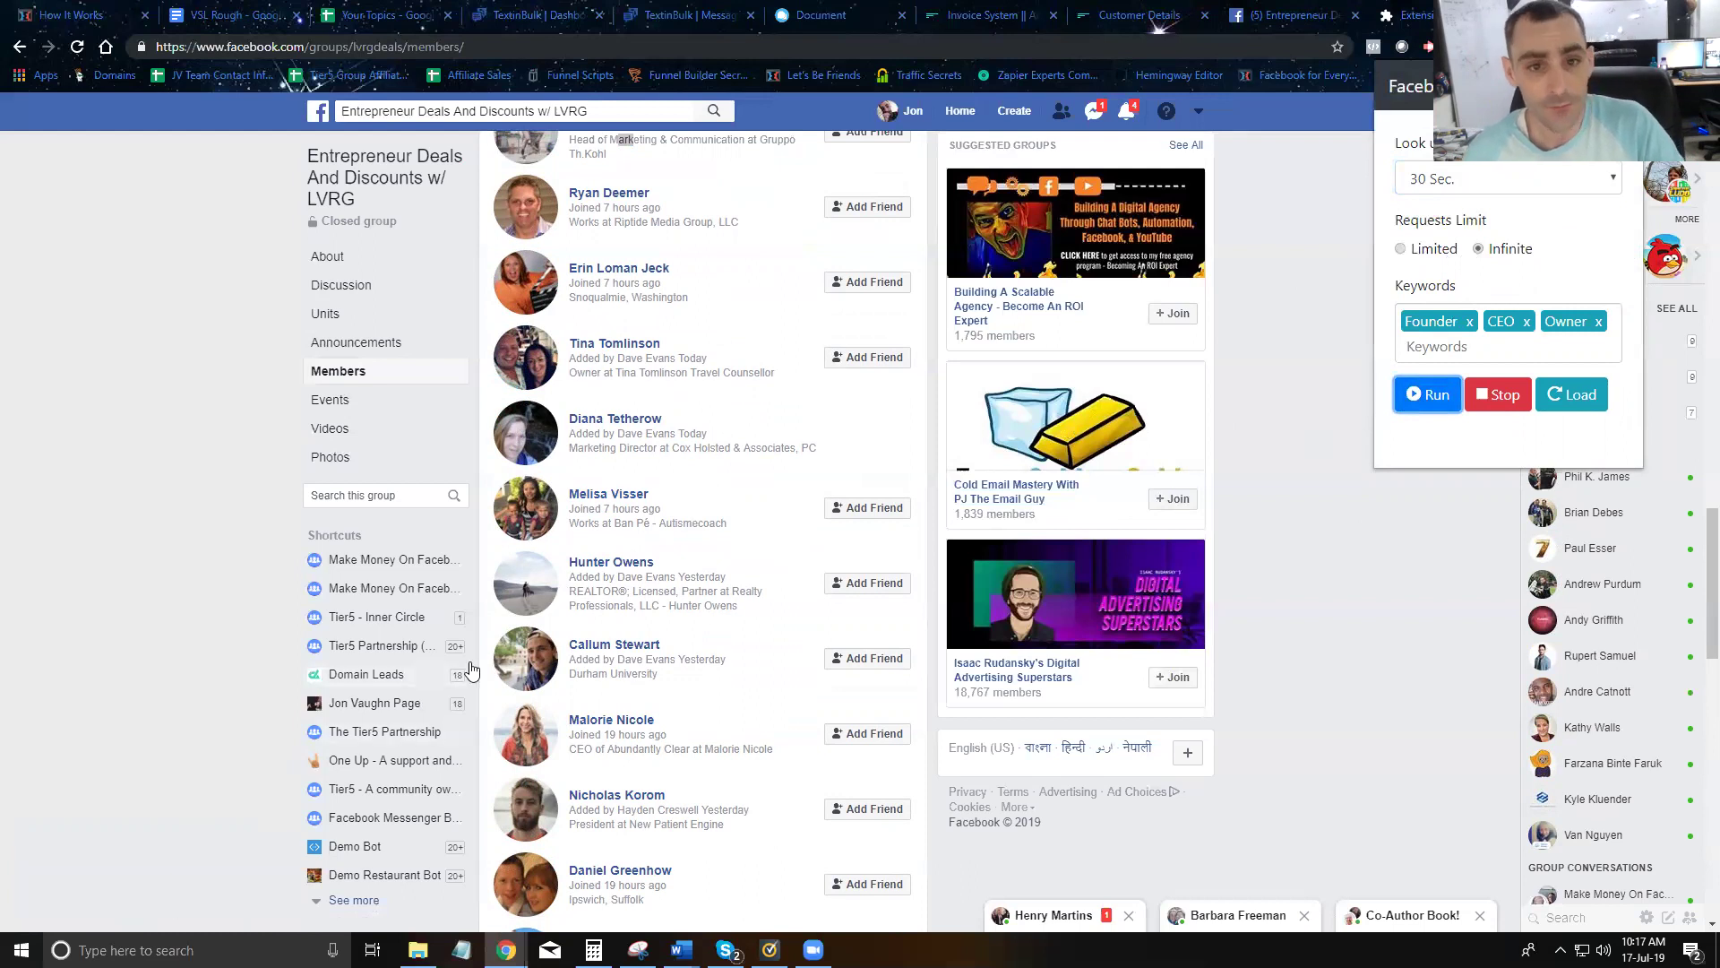
pyautogui.scroll(20, 584, 617)
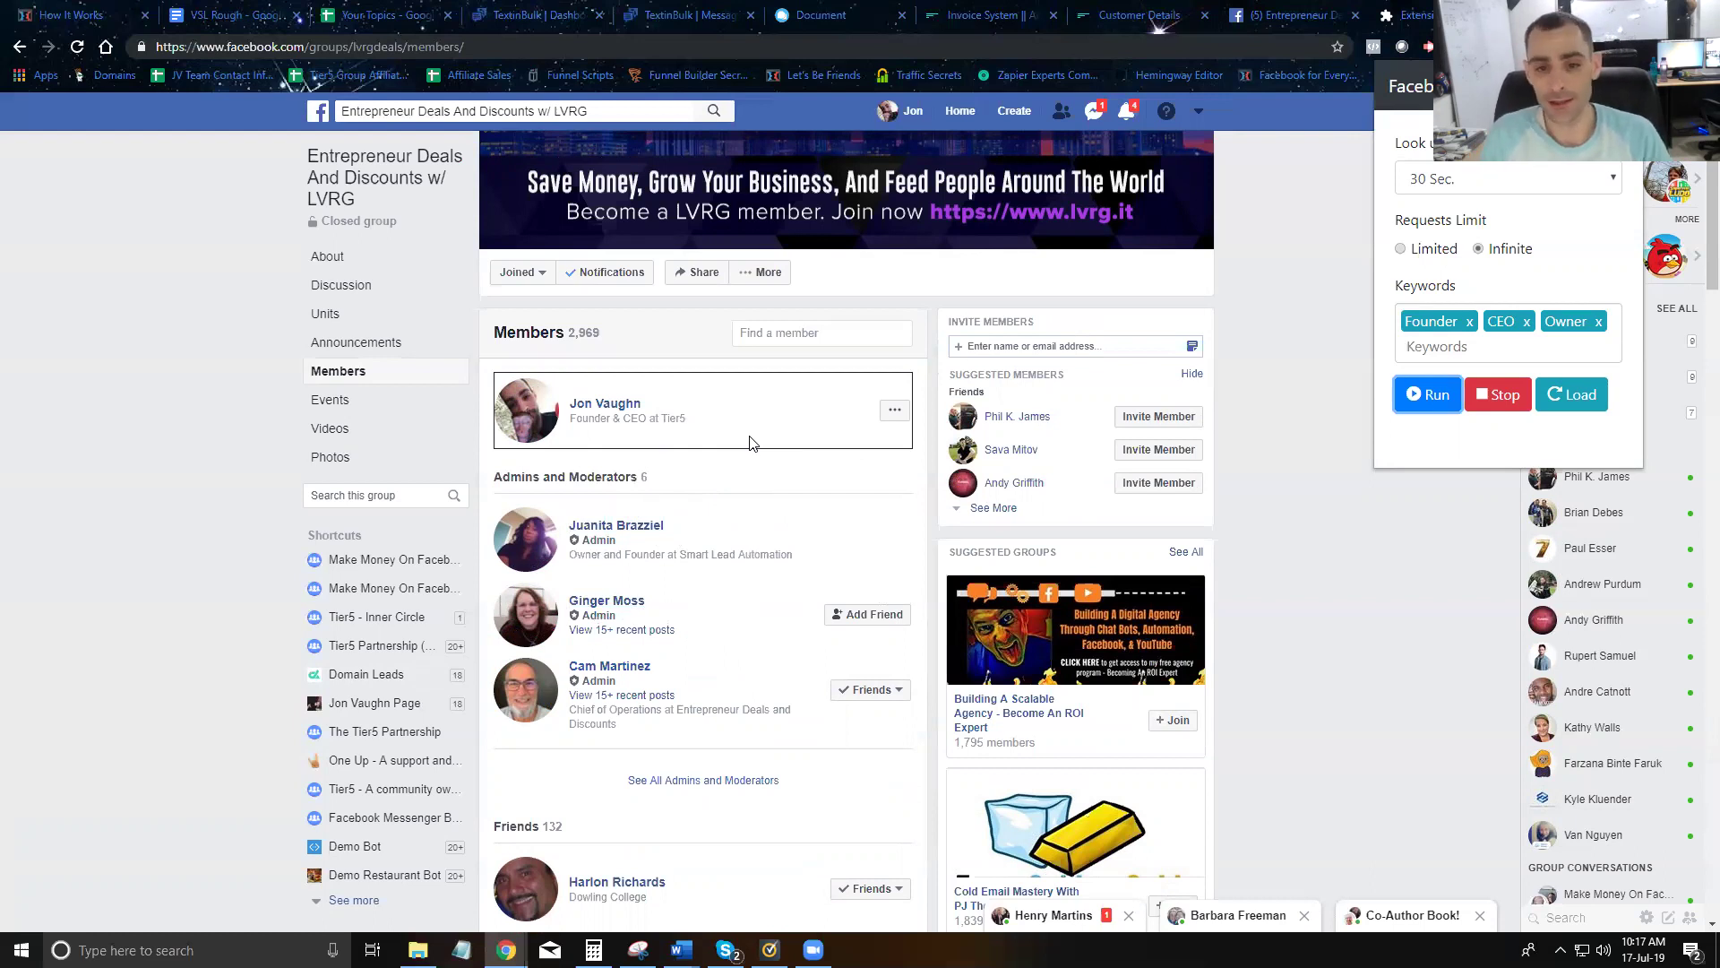
# - Switch the interval to Auto (5 Seconds Interval) and run the friend-request task again
pyautogui.click(1456, 182)
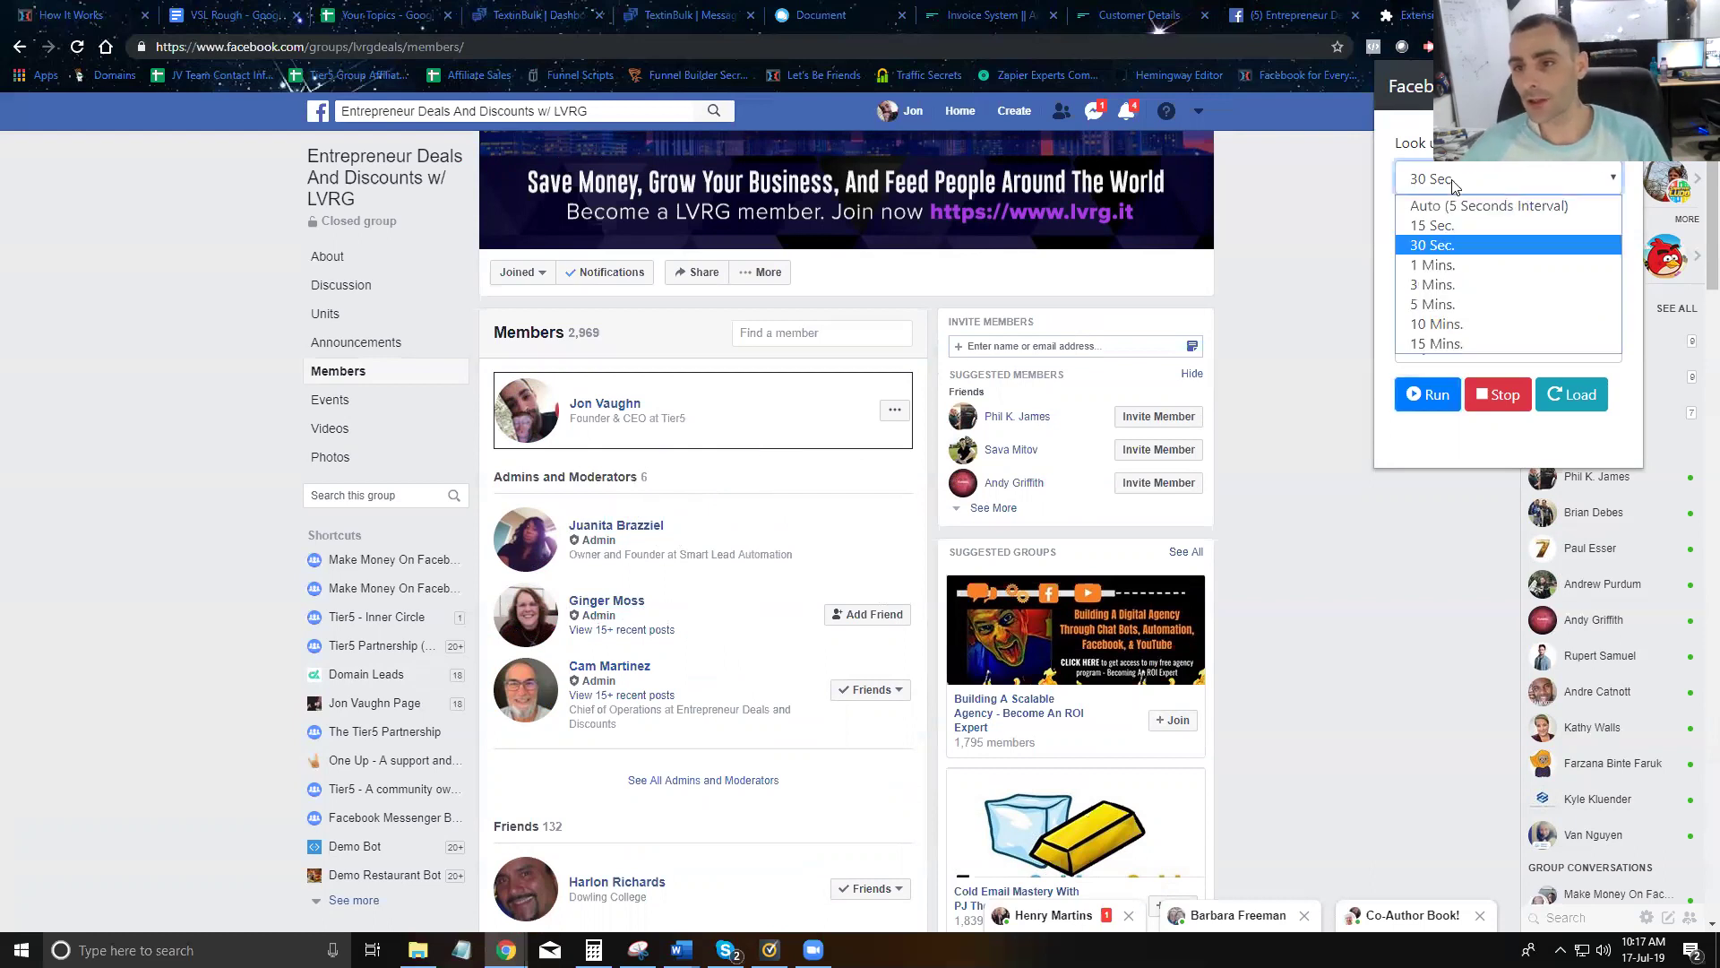
pyautogui.click(1439, 224)
pyautogui.click(1453, 187)
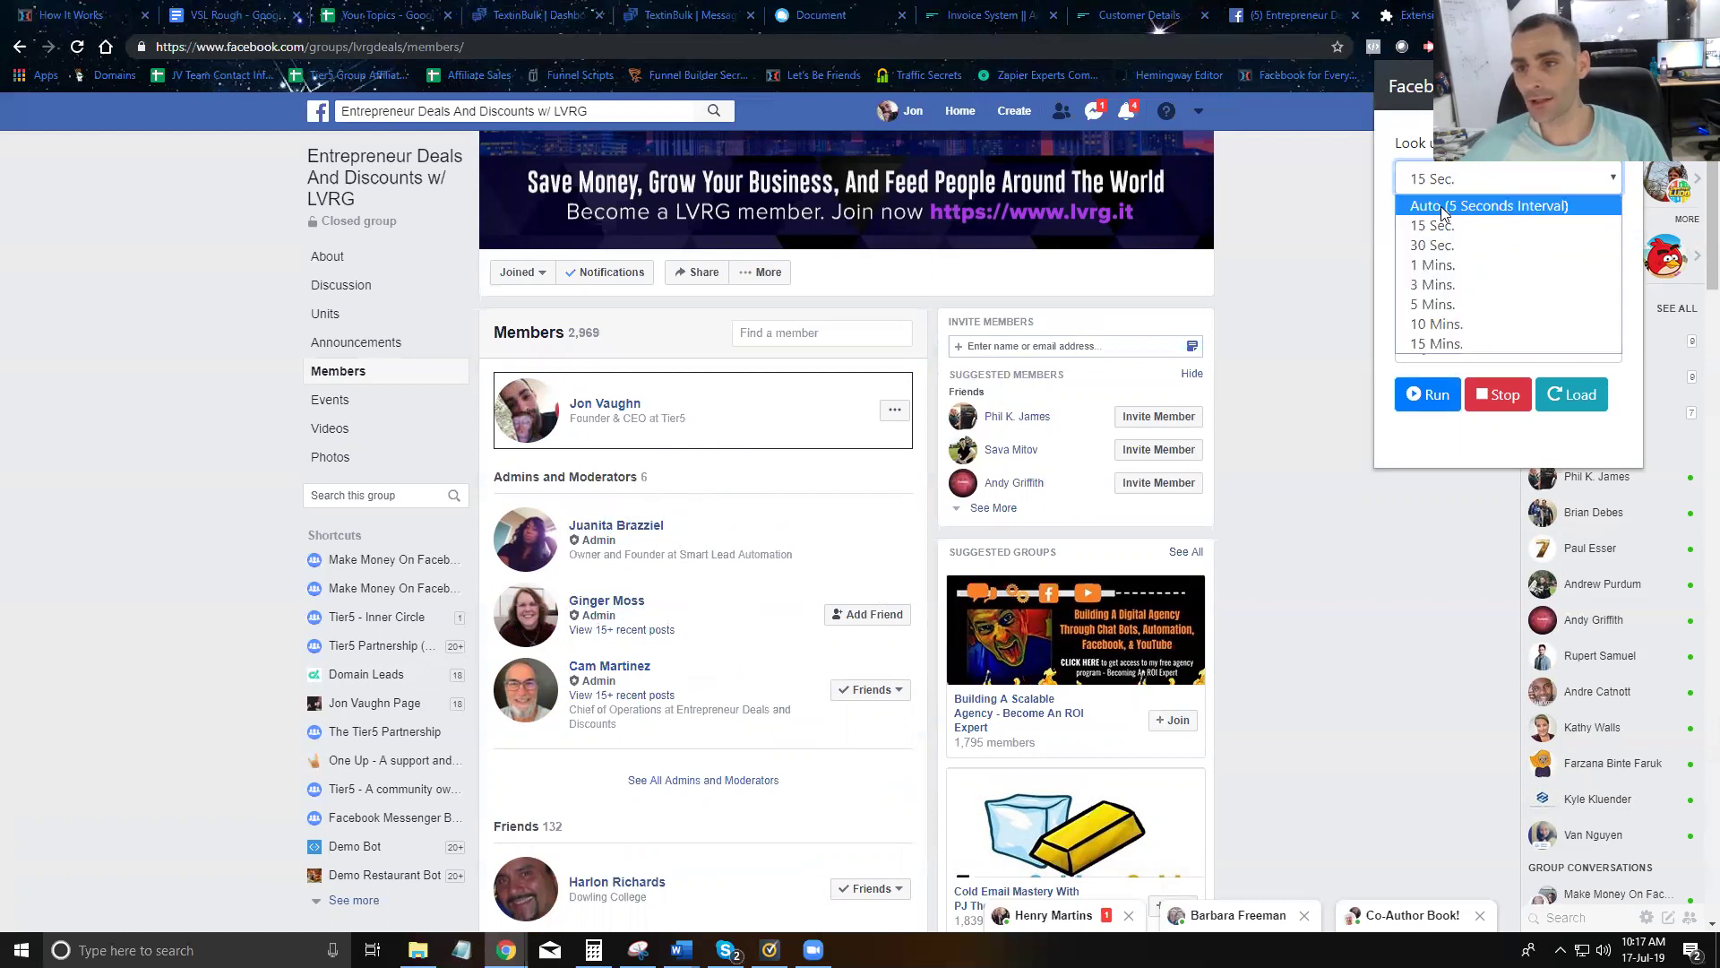
pyautogui.click(1440, 206)
pyautogui.click(1426, 394)
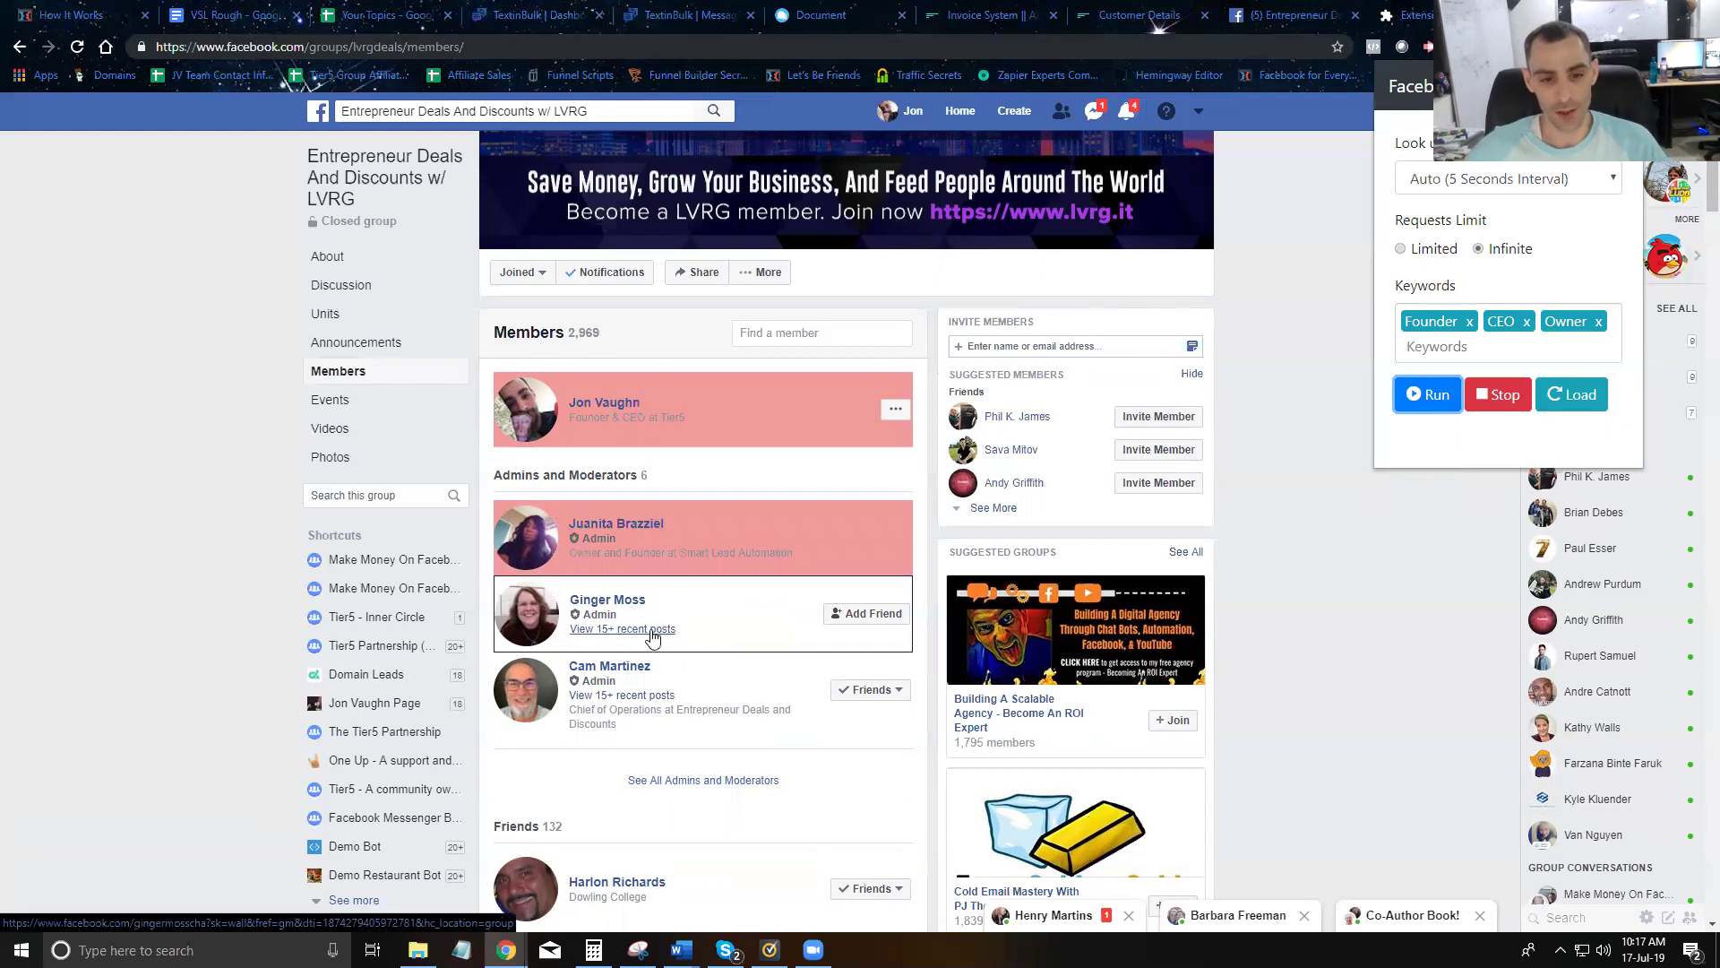
# - Dismiss the error message and let the extension send requests until three have gone out
pyautogui.scroll(-2, 719, 588)
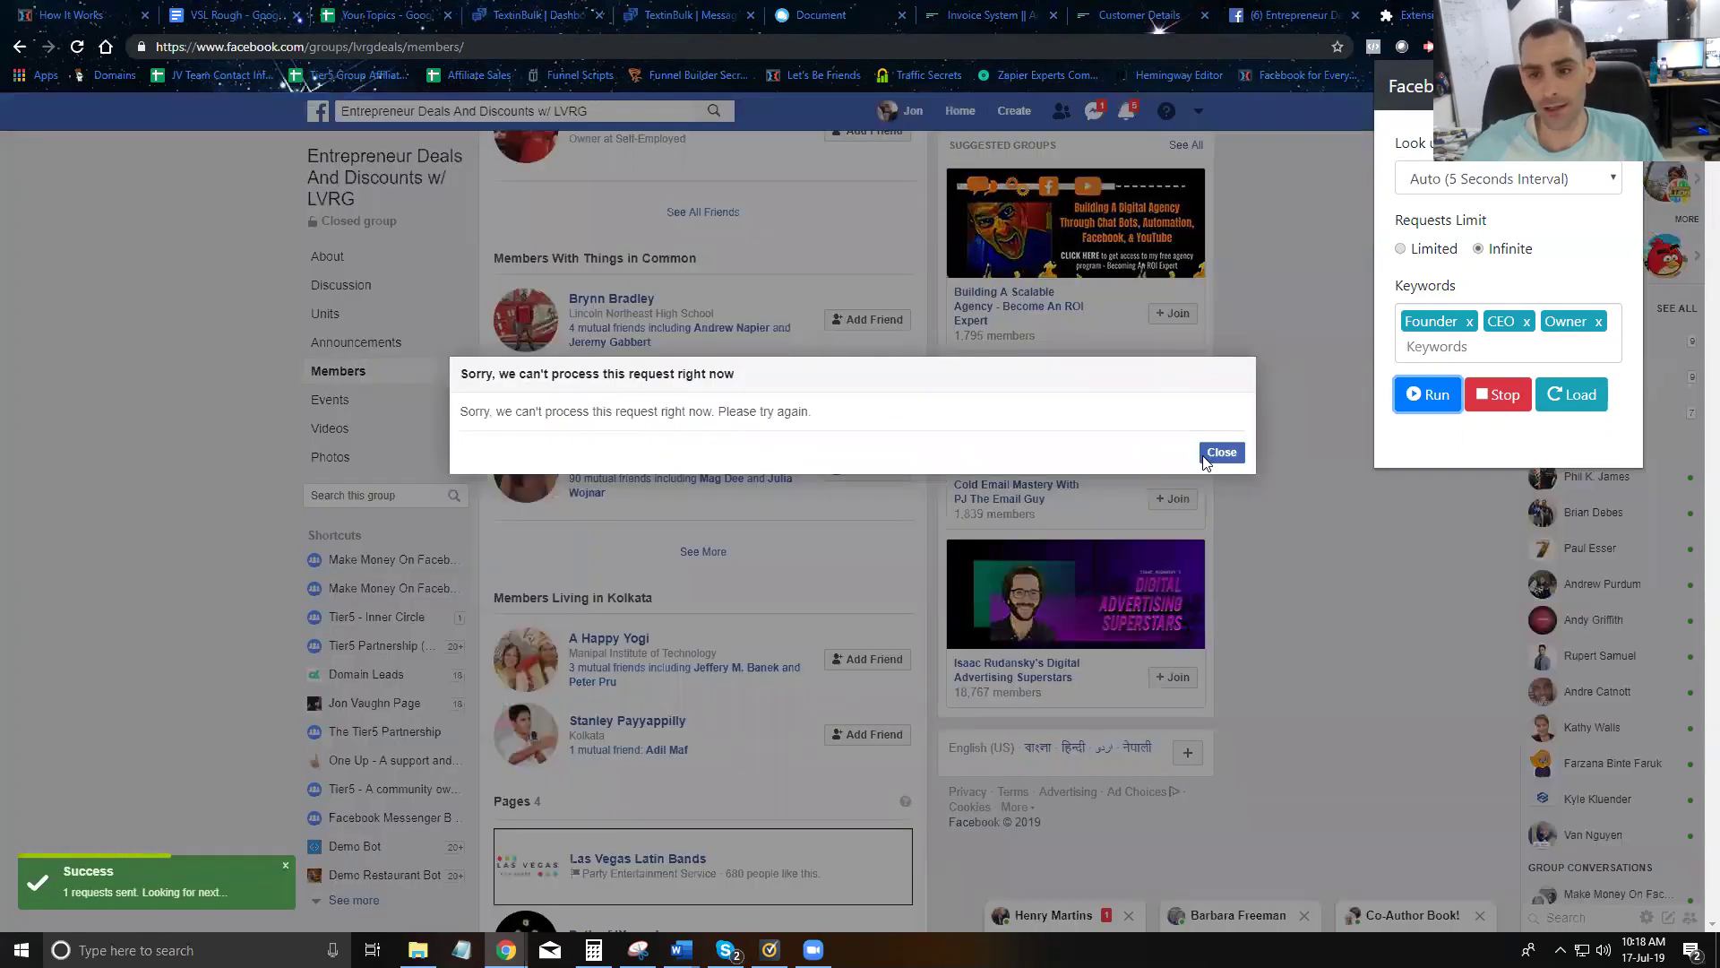
pyautogui.click(1205, 457)
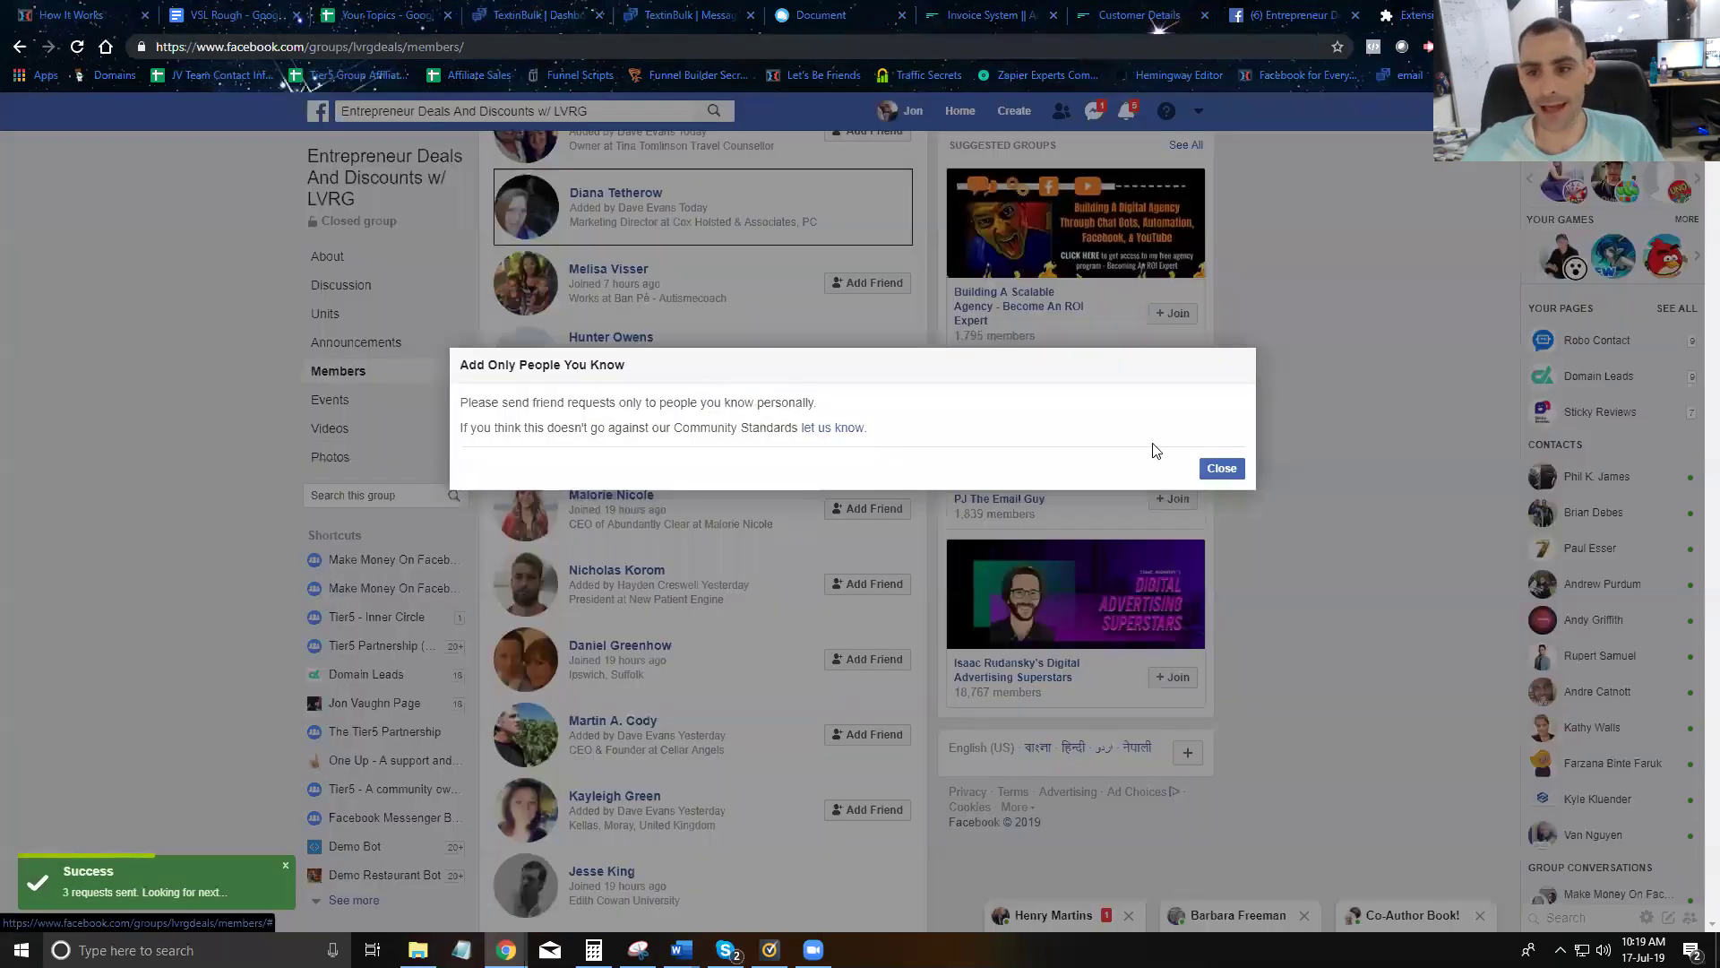
# - Close the Add Only People You Know warning so the run continues to 5 requests
pyautogui.click(1222, 468)
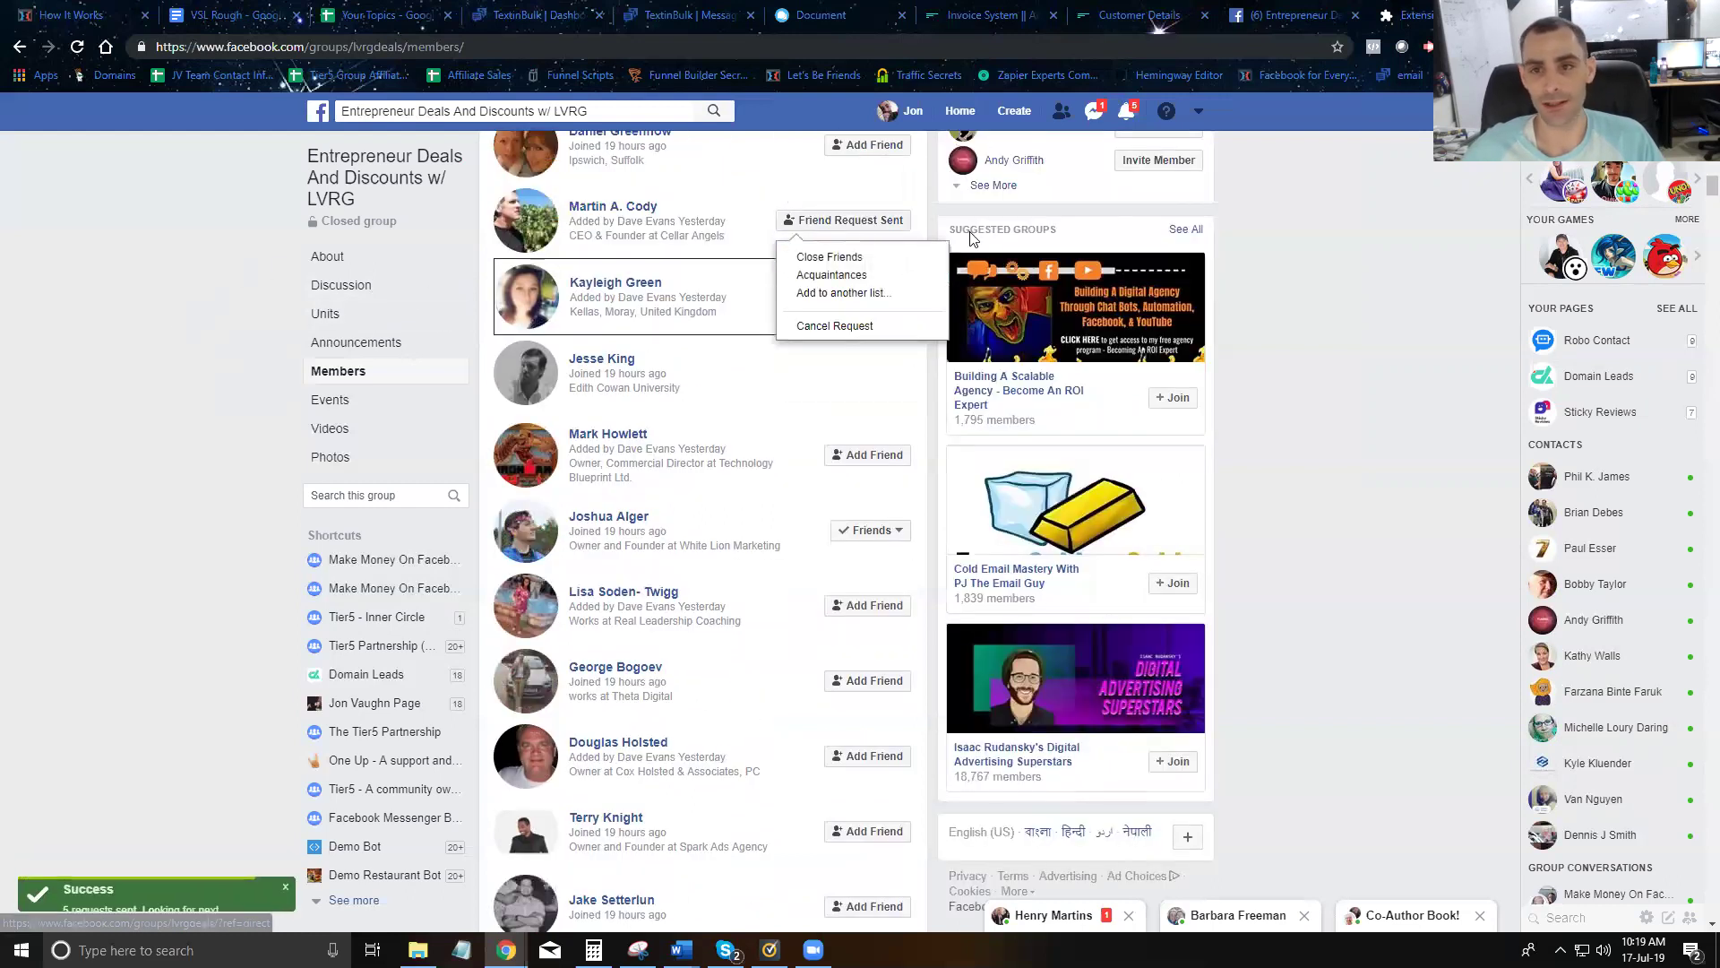
# - Halt the running FB Automation friend-request task from its popup
pyautogui.click(1429, 46)
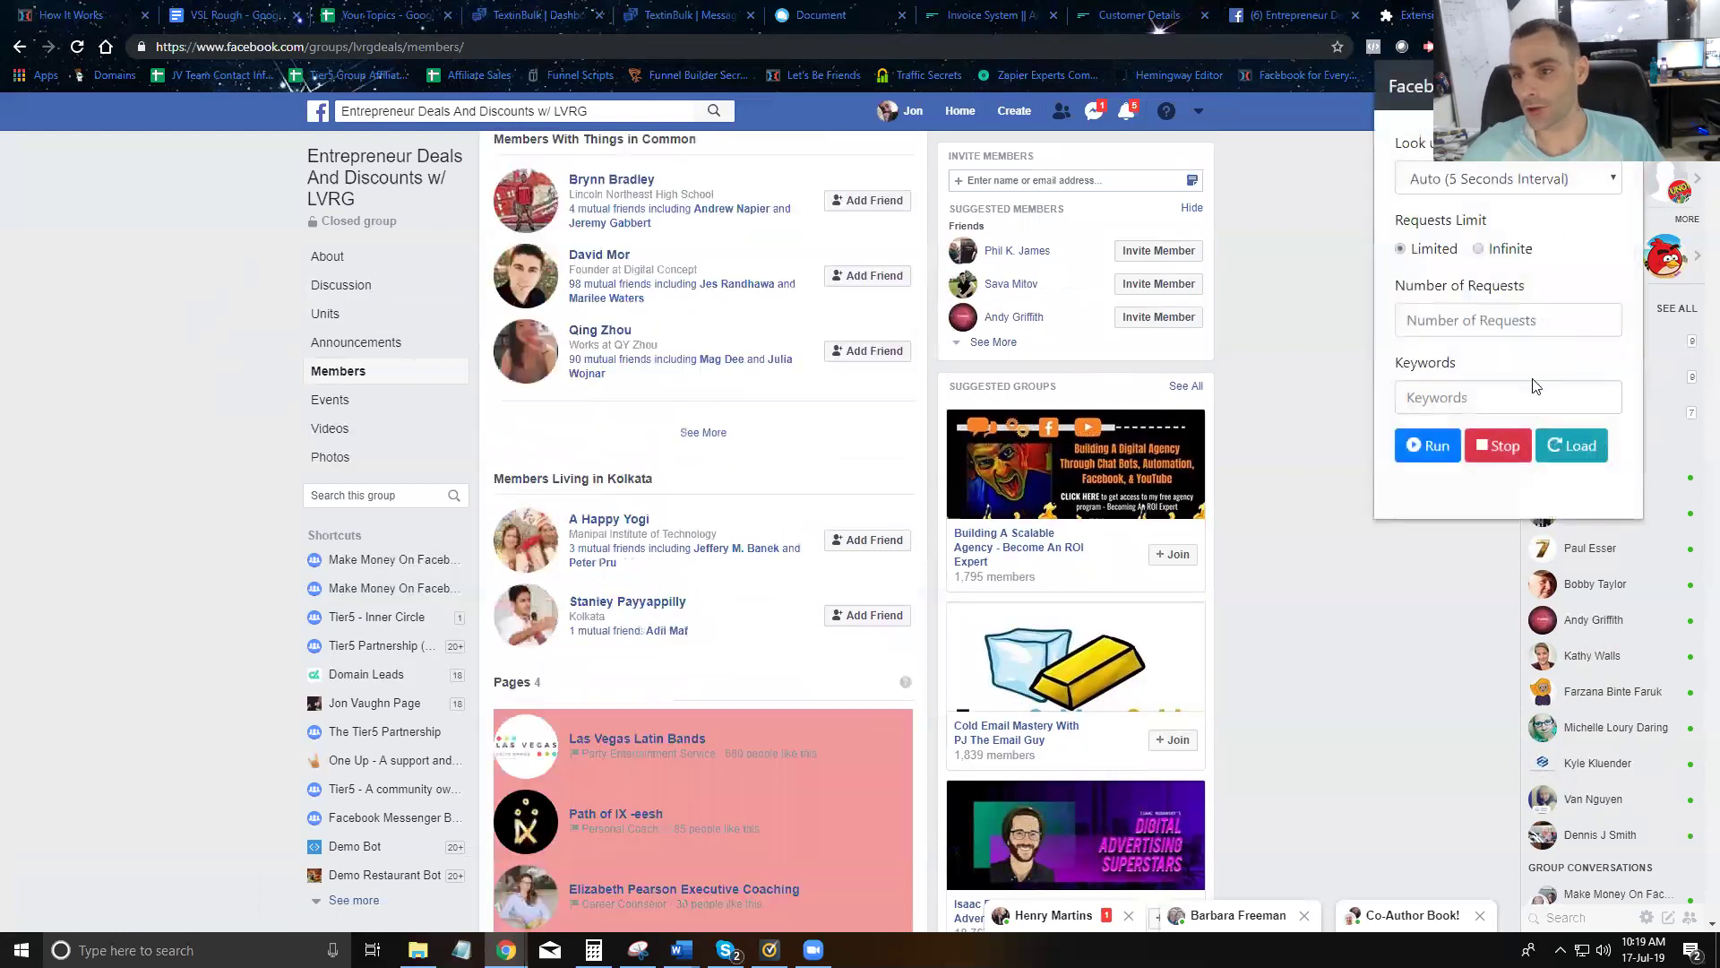
pyautogui.click(1500, 456)
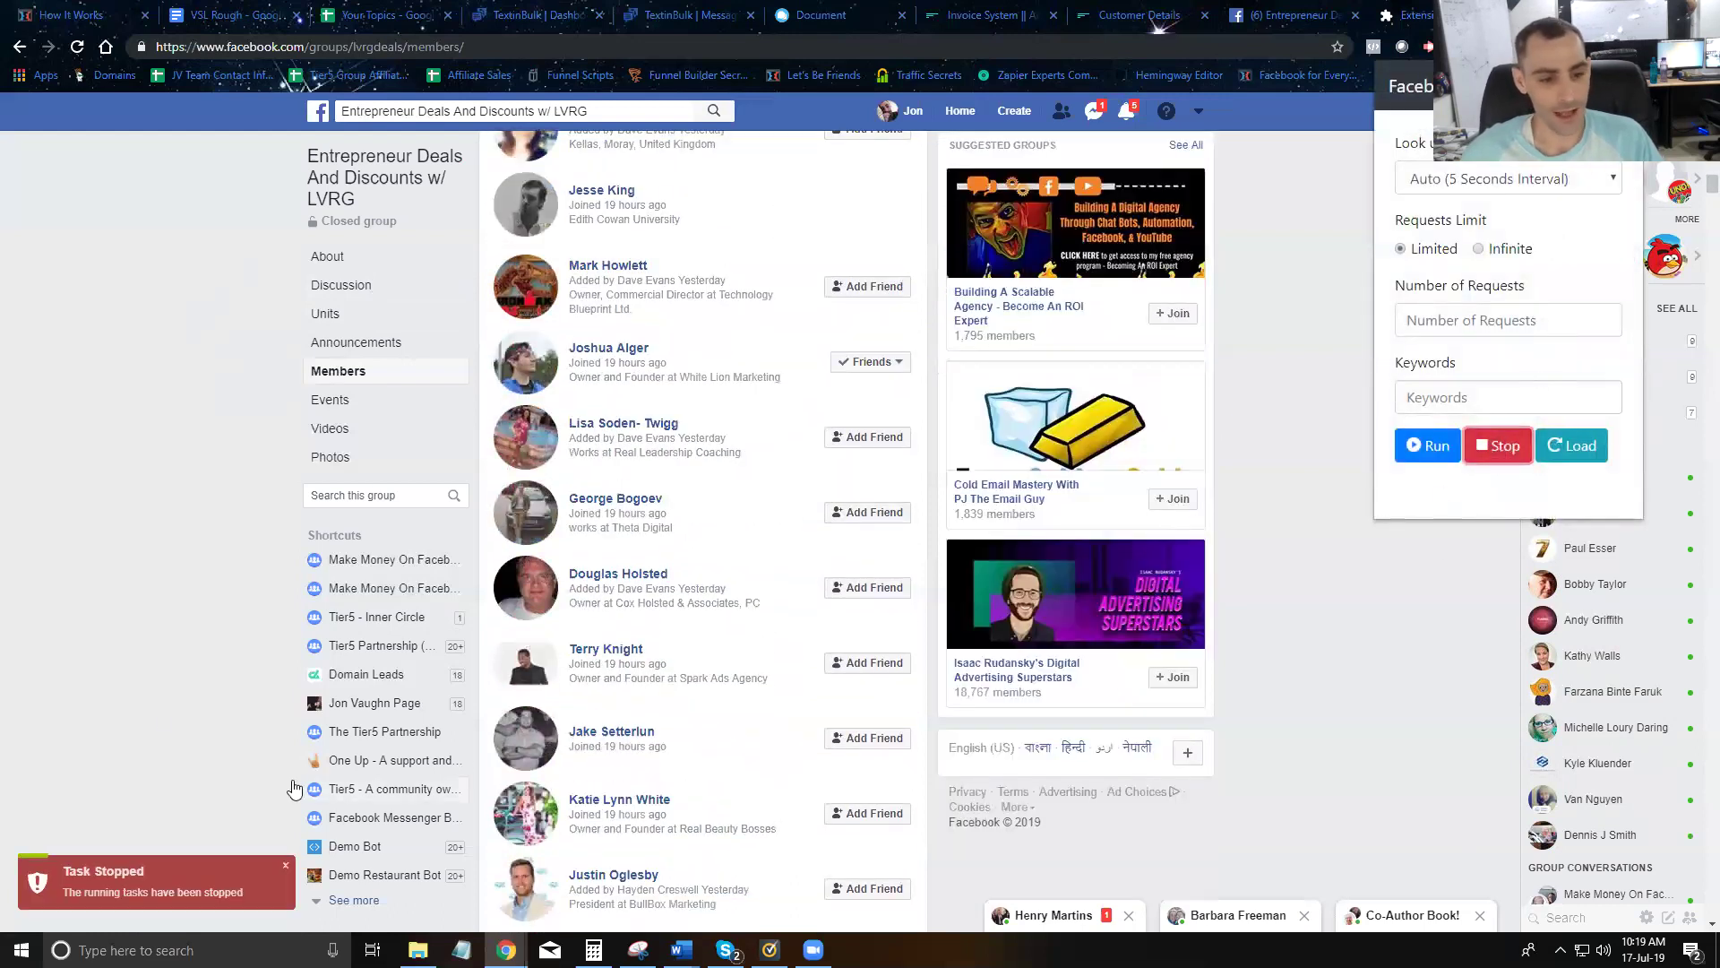